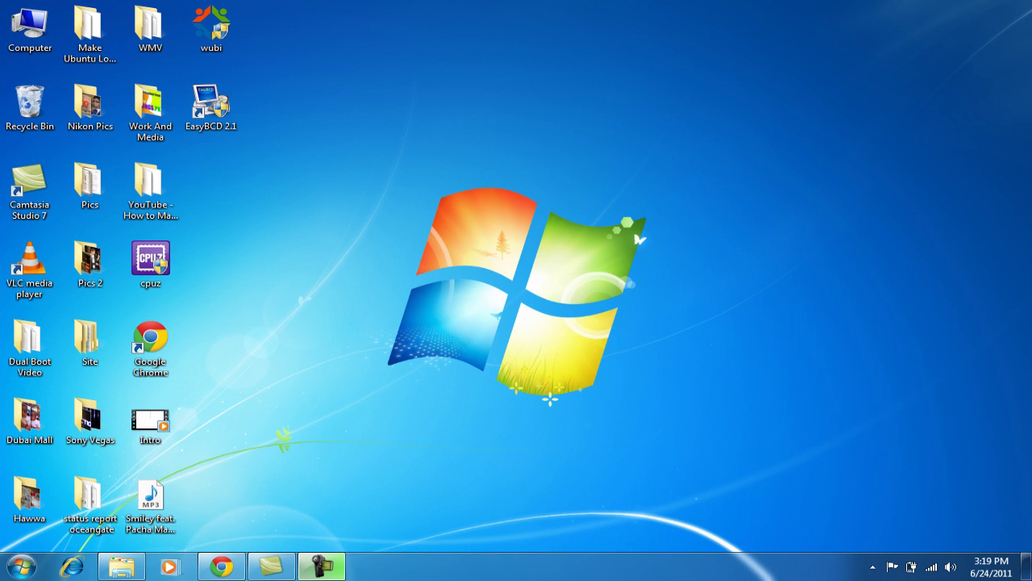
{"action": "left_click_drag", "start_coordinate": [354, 69], "coordinate": [595, 450]}
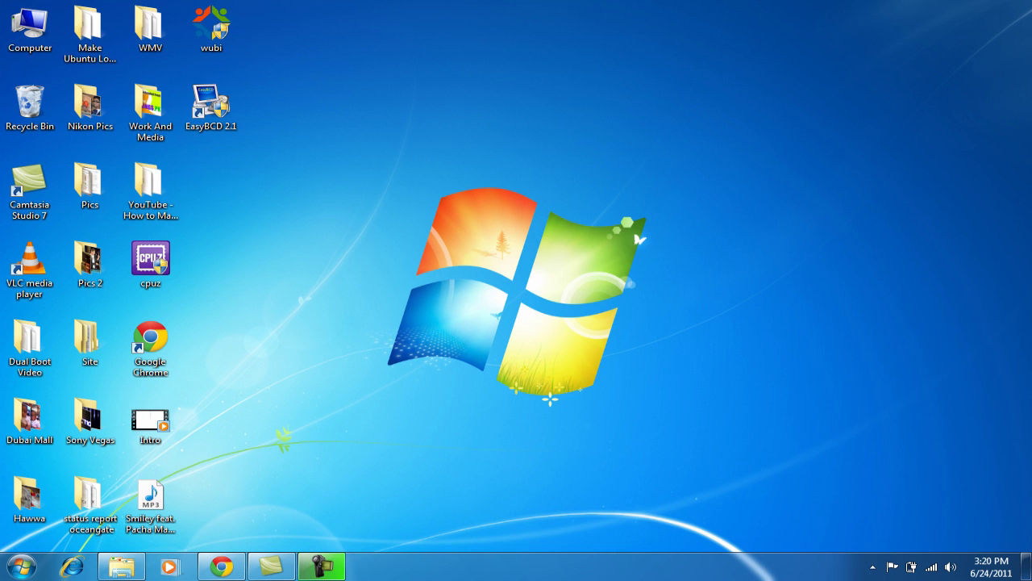
{"action": "left_click_drag", "start_coordinate": [347, 426], "coordinate": [692, 171]}
Open Computer Management for this computer and display Disk Management
{"action": "left_click", "coordinate": [22, 567]}
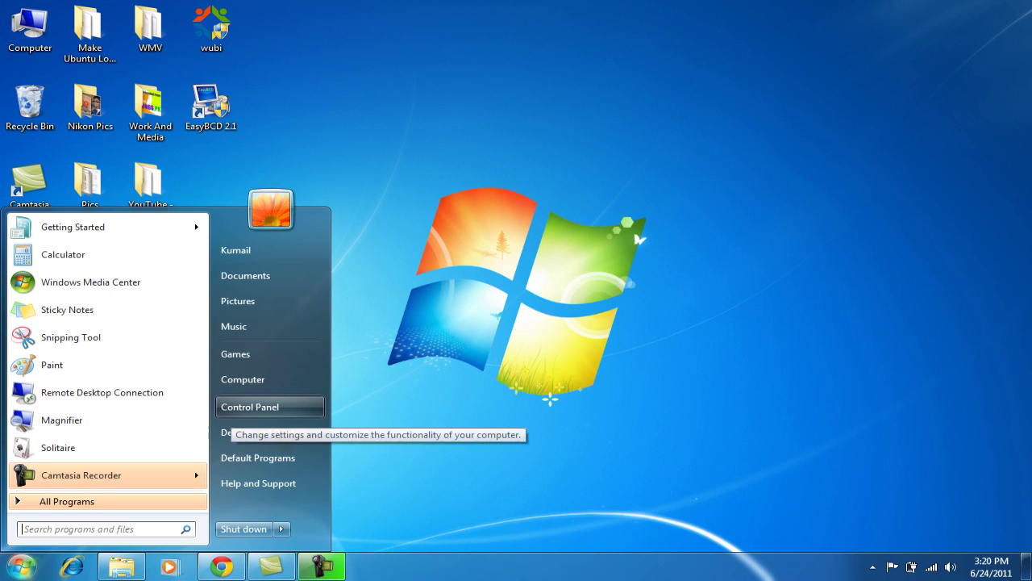
{"action": "right_click", "coordinate": [232, 415]}
{"action": "right_click", "coordinate": [250, 380]}
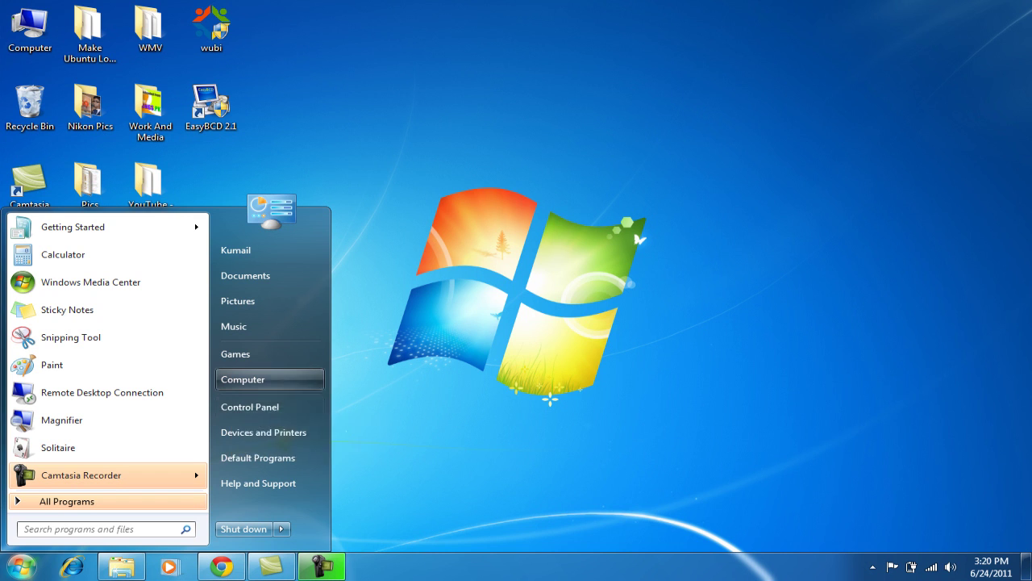
{"action": "right_click", "coordinate": [250, 381]}
{"action": "key", "text": "Escape"}
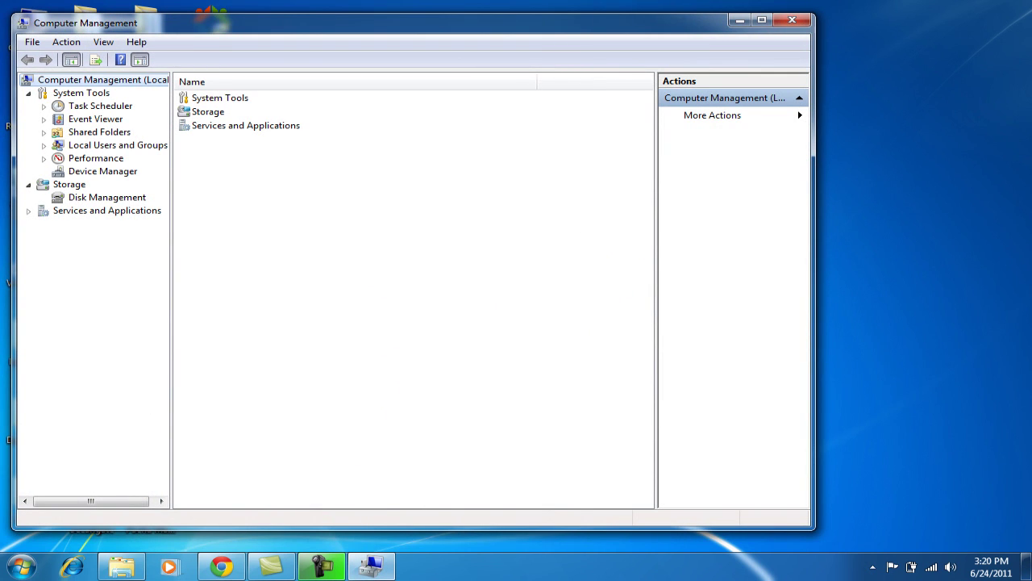
{"action": "left_click", "coordinate": [106, 196]}
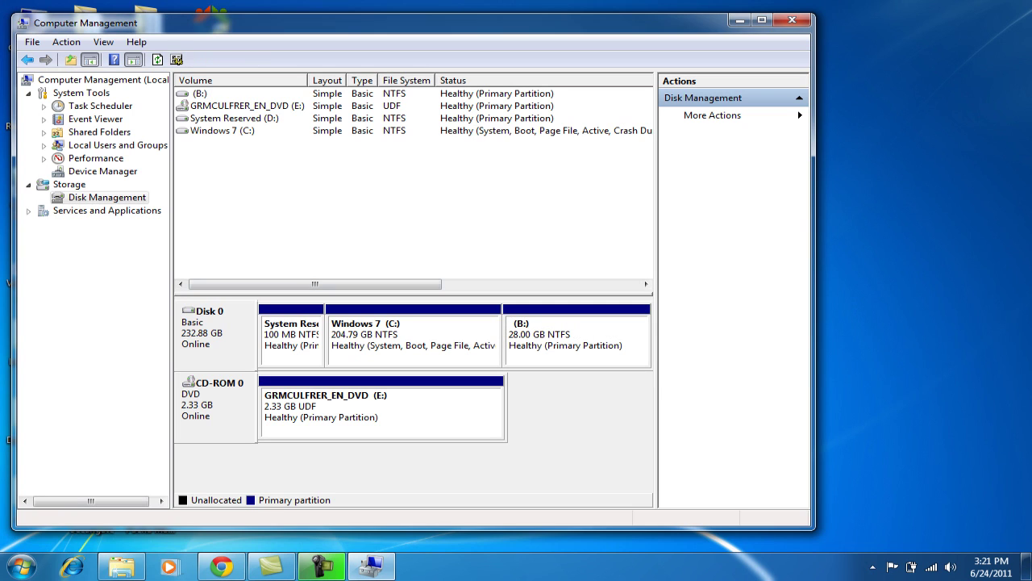
Open the Shrink Volume dialog for the Windows 7 (C:) partition and multiply 1024 by 28 in Calculator
{"action": "right_click", "coordinate": [390, 330]}
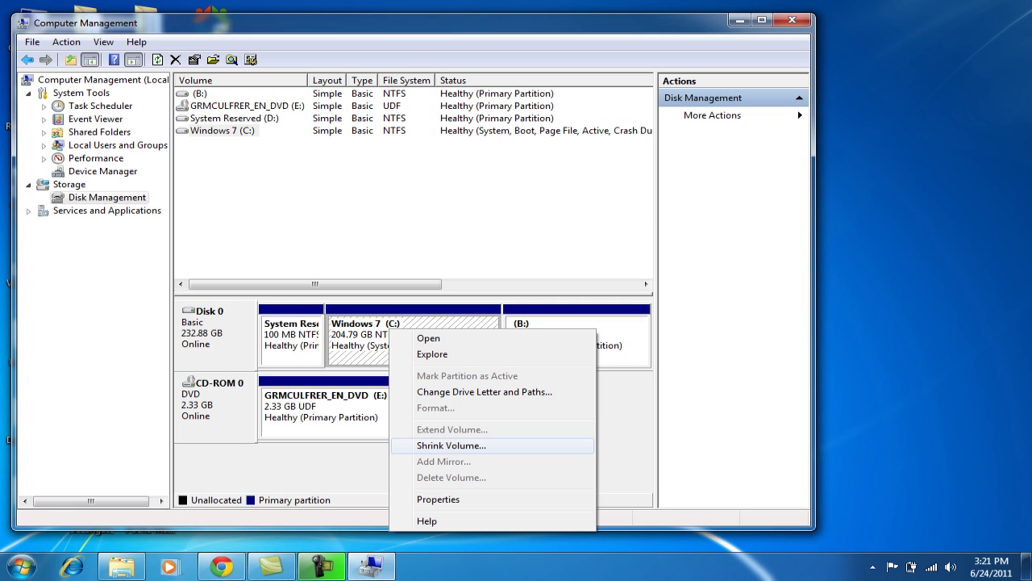
{"action": "key", "text": "Return"}
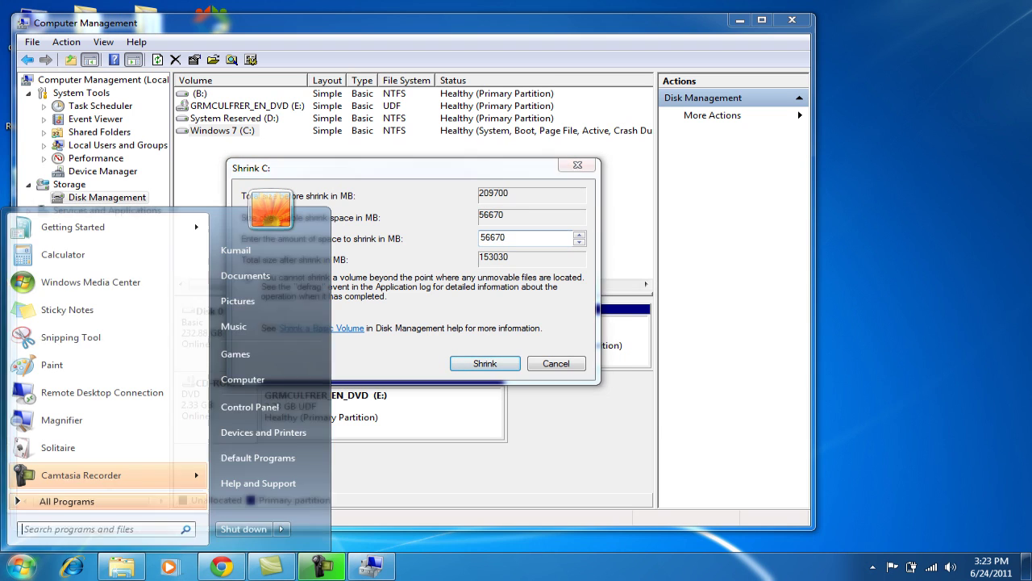
{"action": "left_click", "coordinate": [63, 254]}
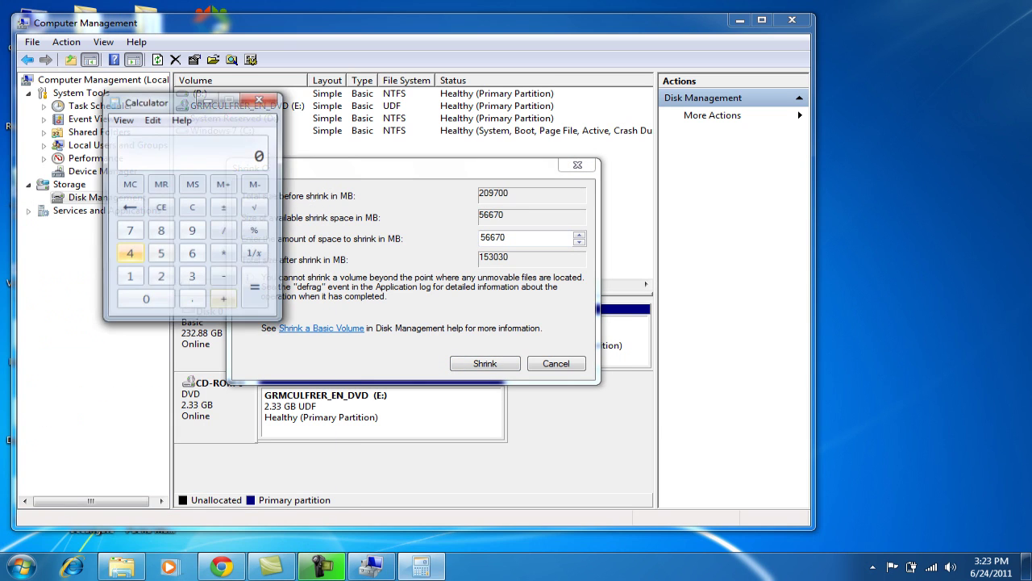
{"action": "type", "text": "1"}
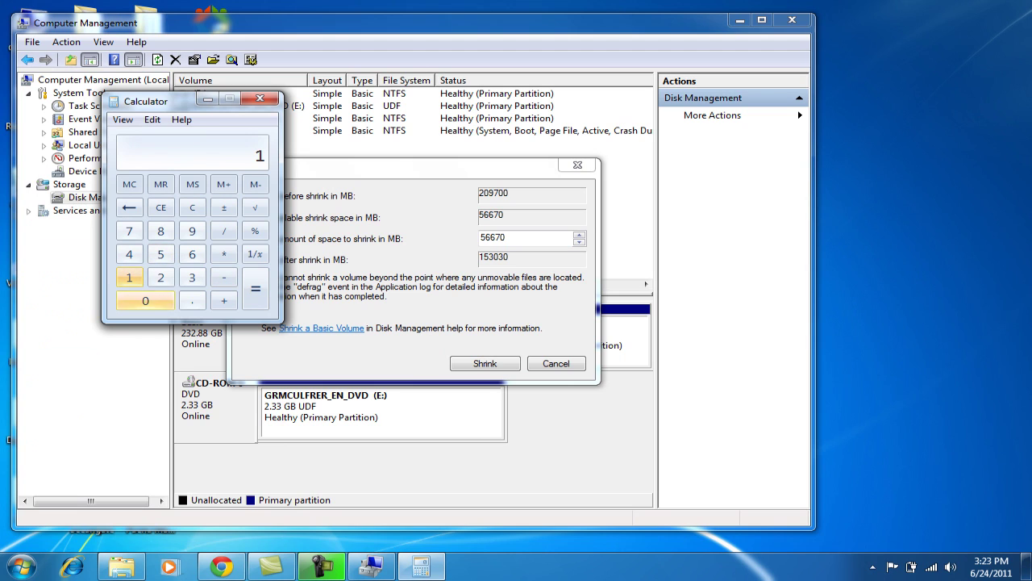
{"action": "type", "text": "024"}
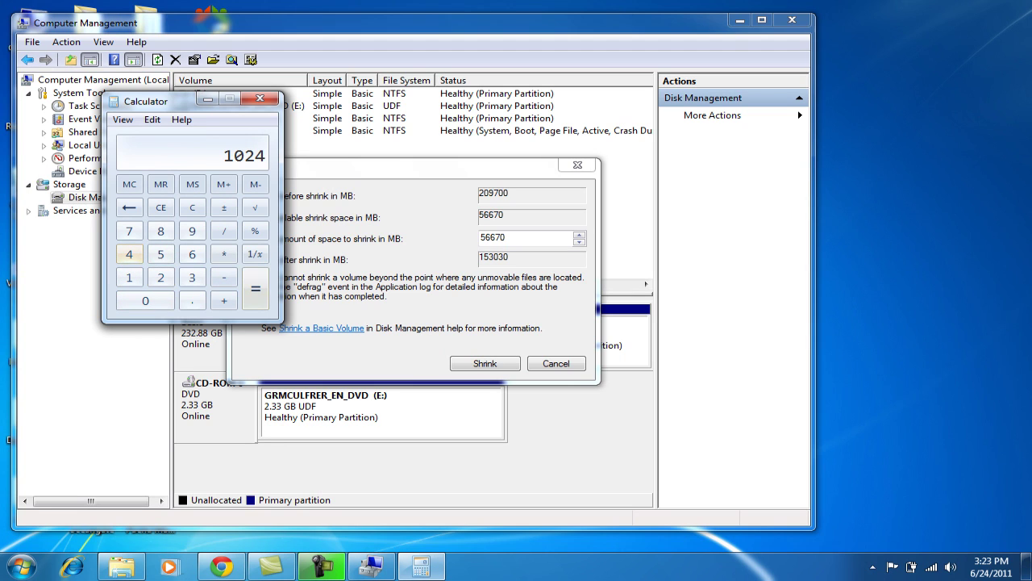
{"action": "type", "text": "*628"}
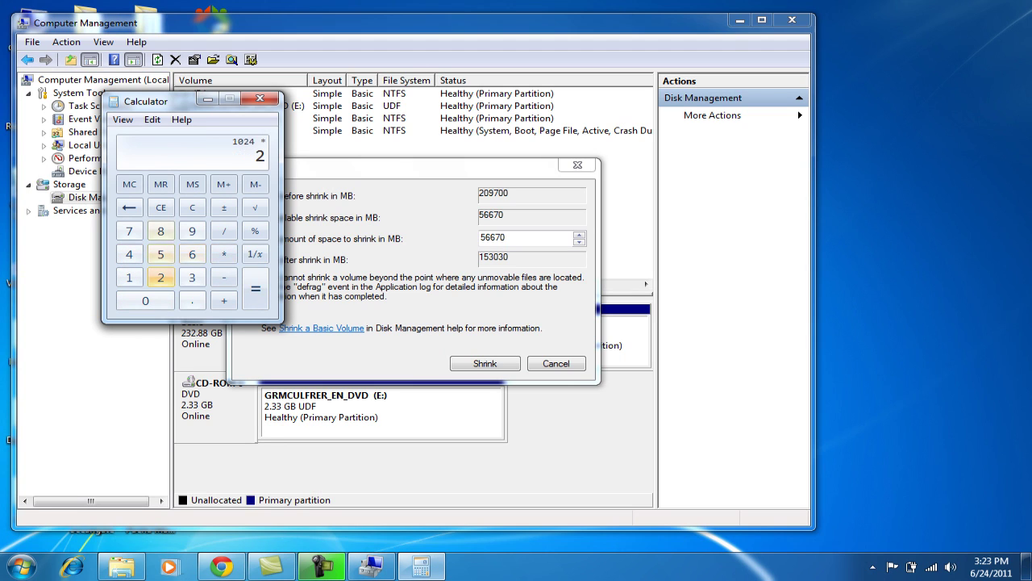
{"action": "key", "text": "Return"}
{"action": "key", "text": "Return"}
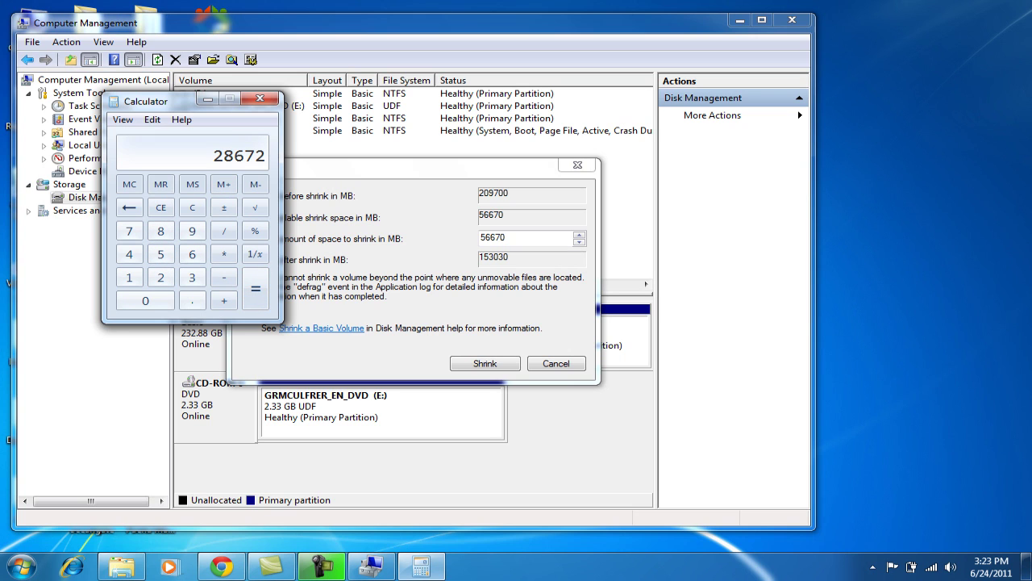
Return to the Shrink C: dialog, enter the calculated number of megabytes as the space to shrink, and leave the dialog
{"action": "key", "text": "alt+Tab"}
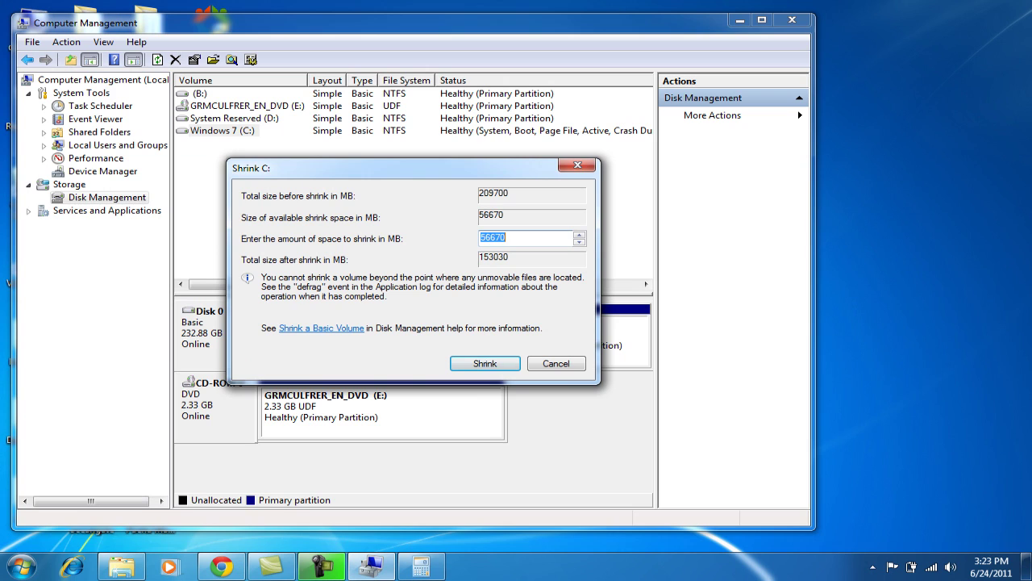
{"action": "type", "text": "26872"}
{"action": "key", "text": "BackSpace"}
{"action": "key", "text": "BackSpace"}
{"action": "type", "text": "86"}
{"action": "key", "text": "Return"}
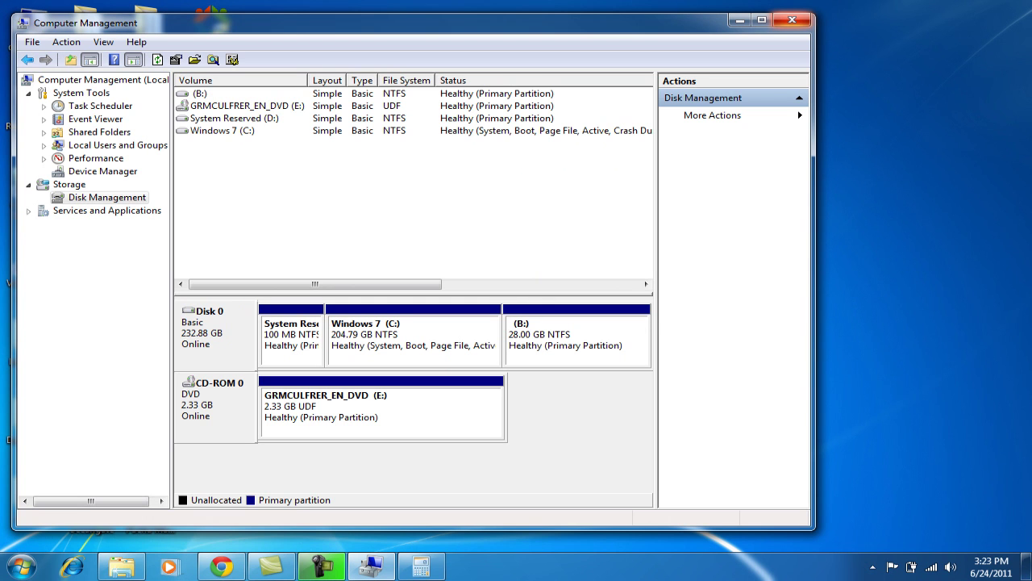
Close Computer Management and Calculator
{"action": "left_click", "coordinate": [791, 19]}
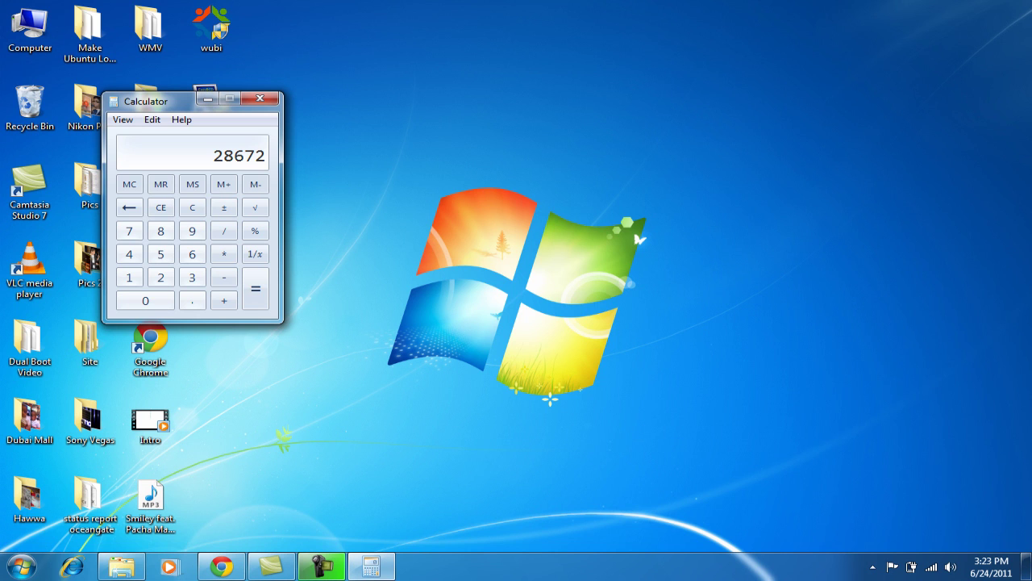
{"action": "left_click", "coordinate": [260, 98]}
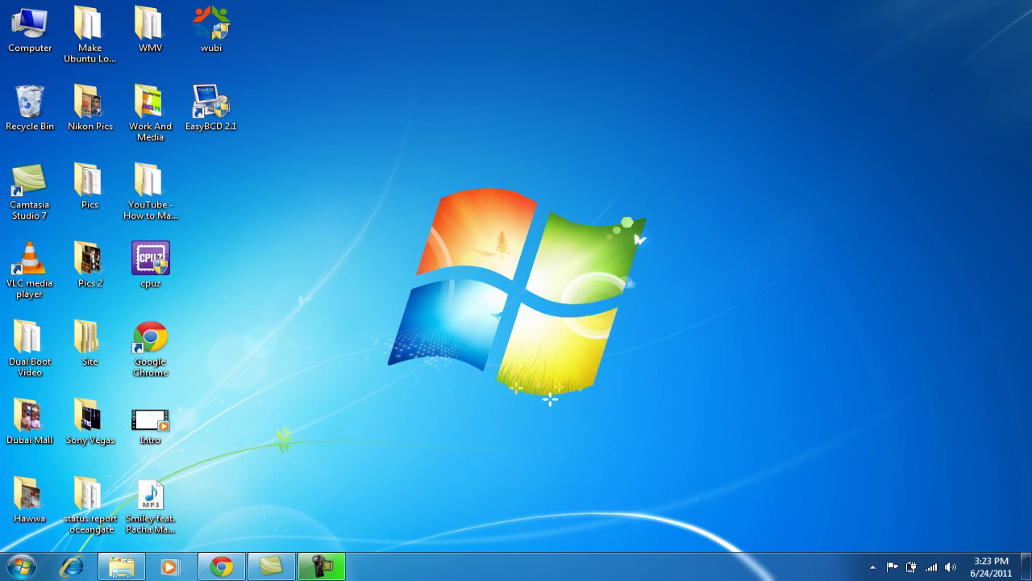
Switch to Google Chrome and open the Run it with Windows installer page from the Ubuntu download page
{"action": "left_click", "coordinate": [222, 566]}
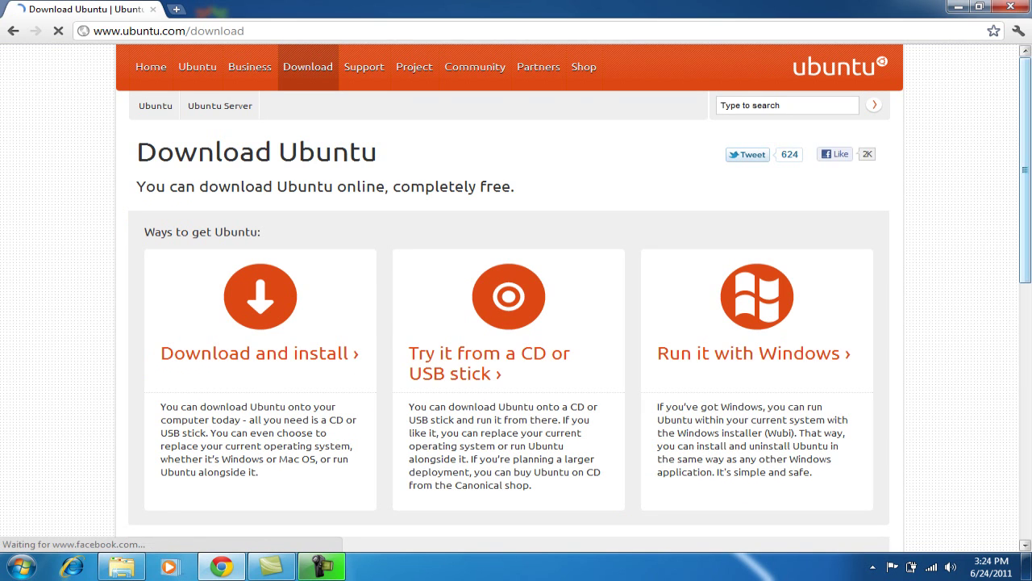
{"action": "scroll", "coordinate": [516, 296], "scroll_direction": "down", "scroll_amount": 3}
{"action": "scroll", "coordinate": [516, 297], "scroll_direction": "up", "scroll_amount": 3}
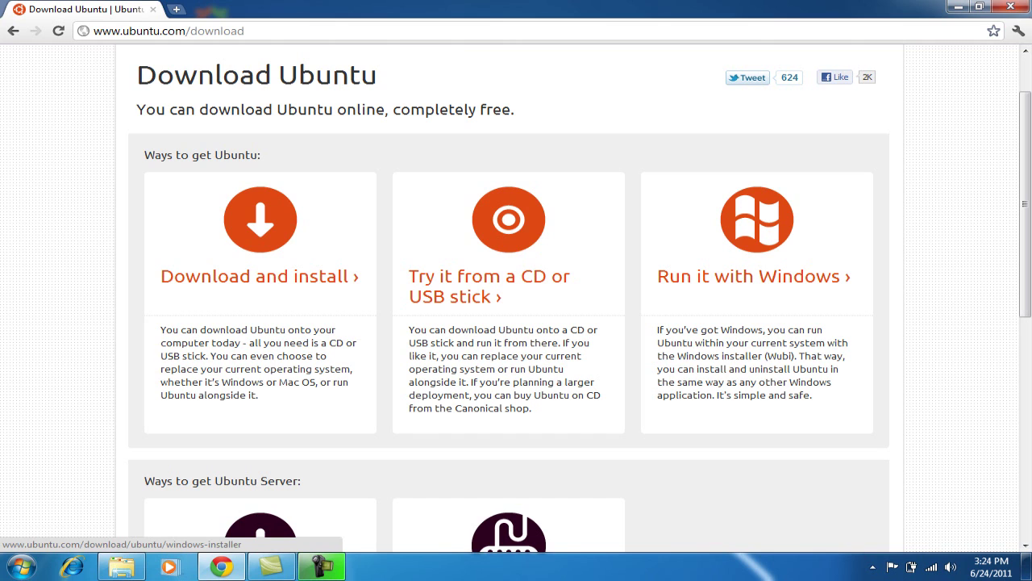
{"action": "left_click", "coordinate": [754, 275]}
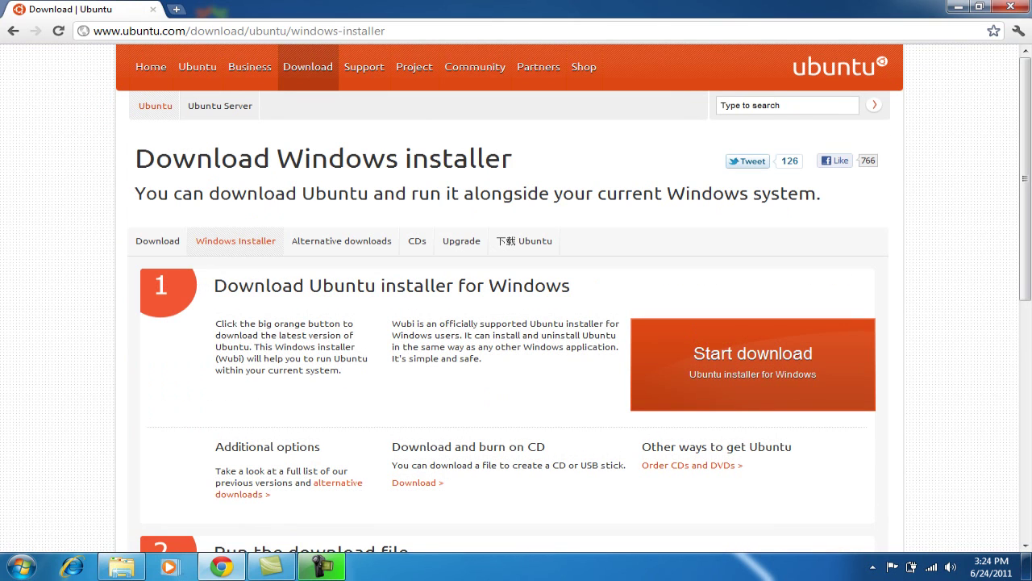
{"action": "scroll", "coordinate": [516, 299], "scroll_direction": "down", "scroll_amount": 2}
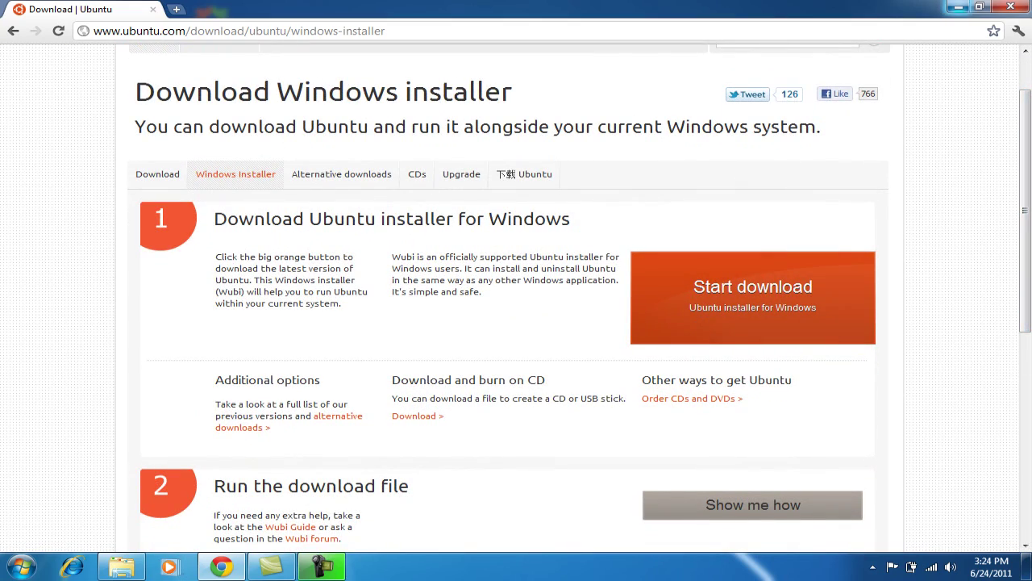
Minimize the browser, move the wubi installer to the middle of the desktop and run it as administrator
{"action": "left_click", "coordinate": [957, 7]}
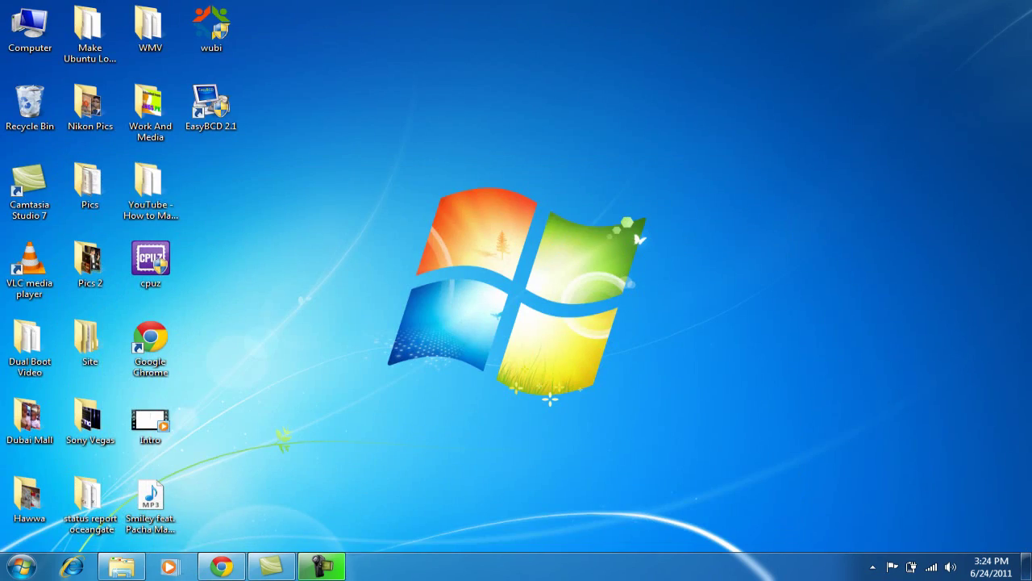
{"action": "left_click", "coordinate": [211, 28]}
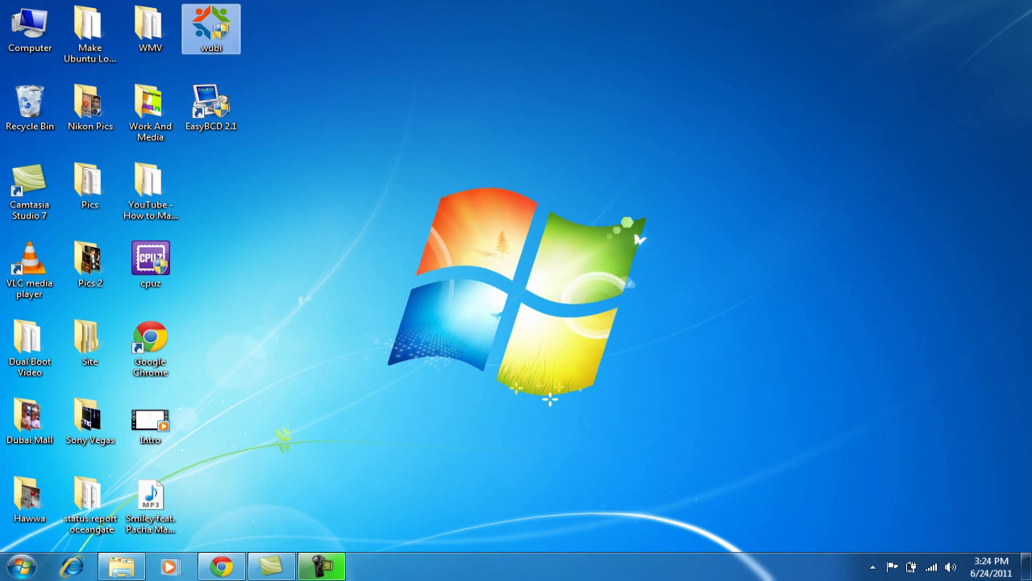
{"action": "left_click_drag", "start_coordinate": [211, 28], "coordinate": [453, 185]}
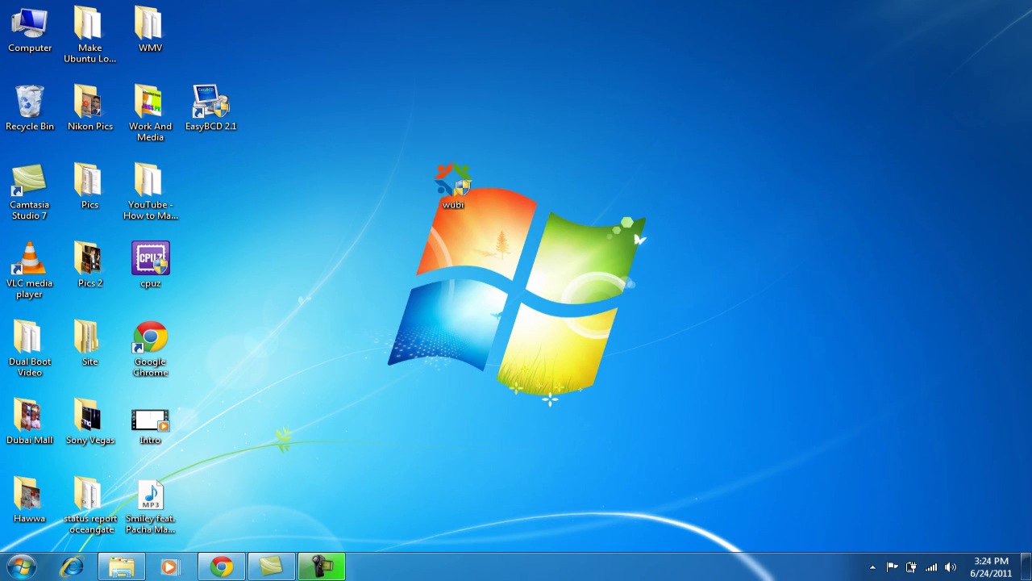
{"action": "right_click", "coordinate": [464, 179]}
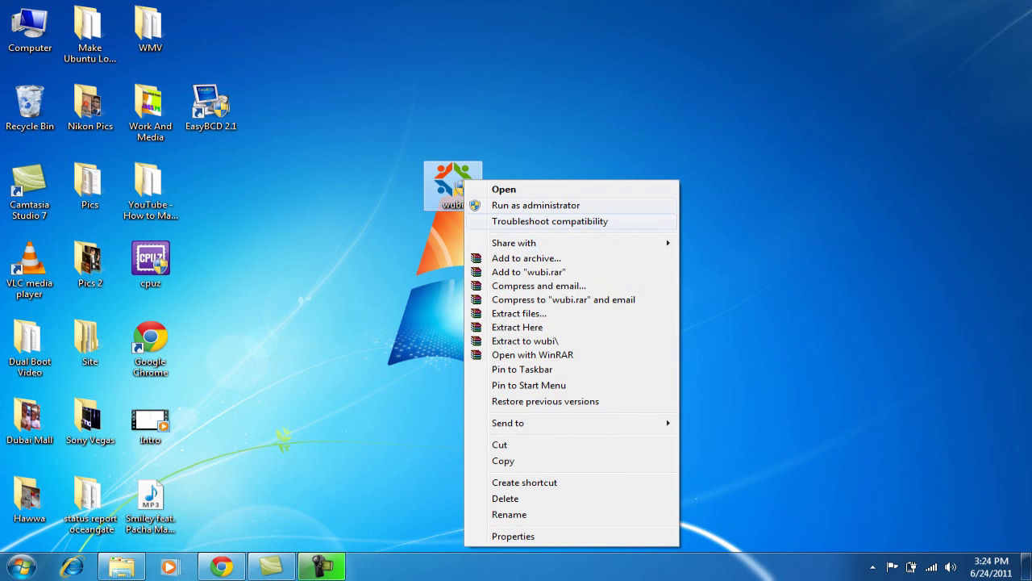
{"action": "left_click", "coordinate": [536, 205]}
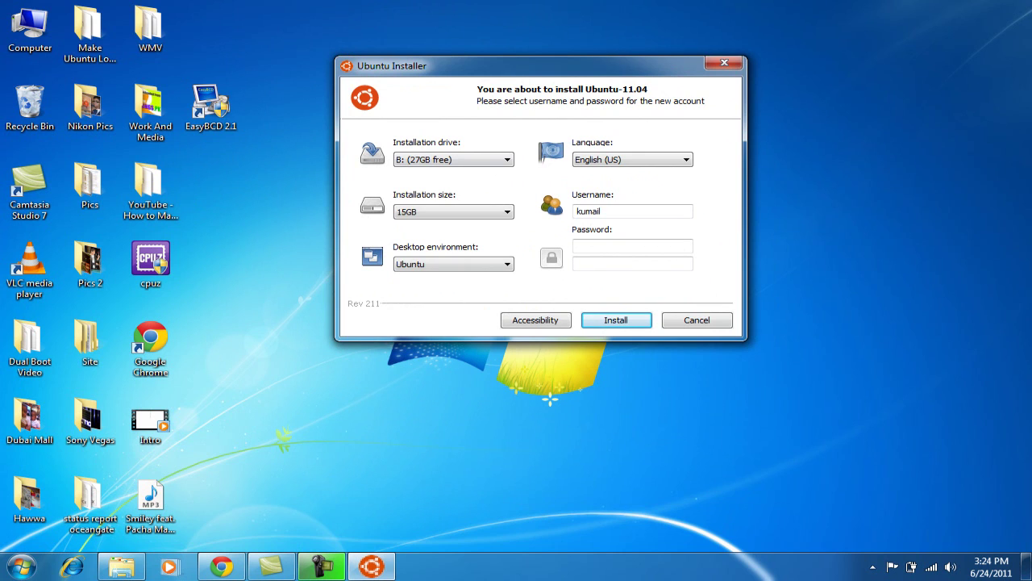
Keep B: as the installation drive and set the Ubuntu installation size to 7GB
{"action": "left_click", "coordinate": [452, 159]}
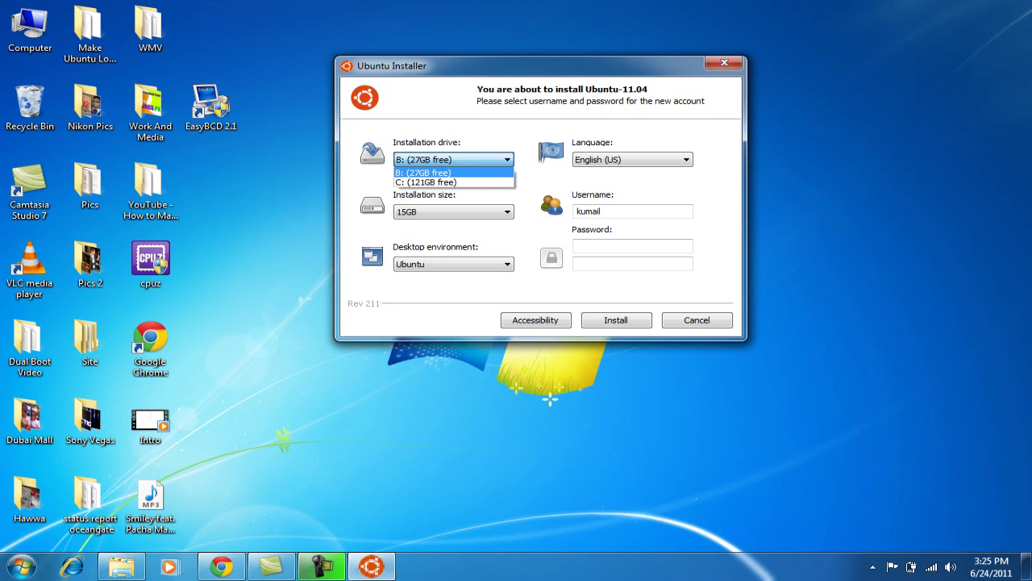
{"action": "key", "text": "Return"}
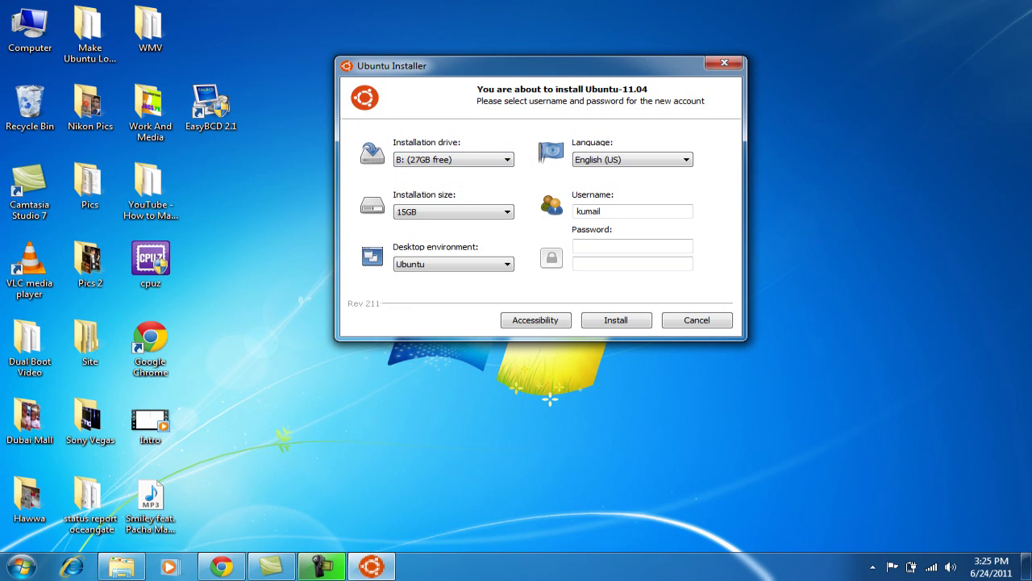
{"action": "key", "text": "alt+Down"}
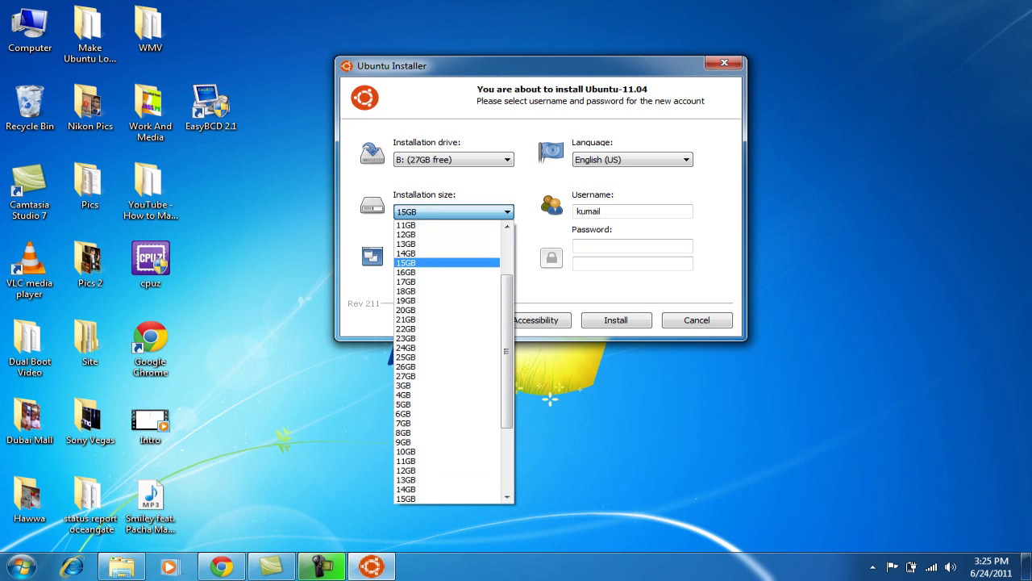
{"action": "scroll", "coordinate": [453, 361], "scroll_direction": "up", "scroll_amount": 3}
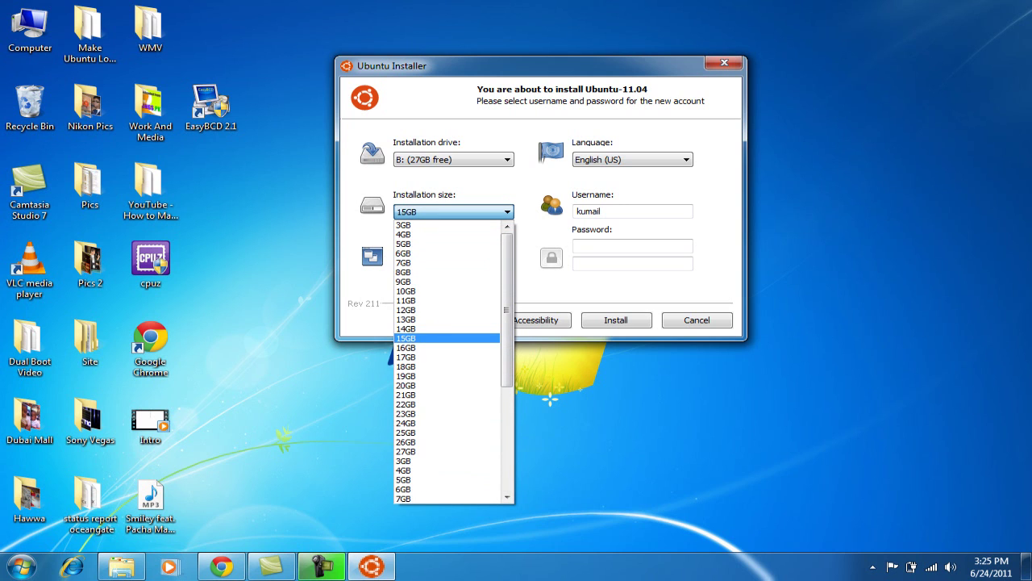
{"action": "key", "text": "Return"}
{"action": "key", "text": "alt+Down"}
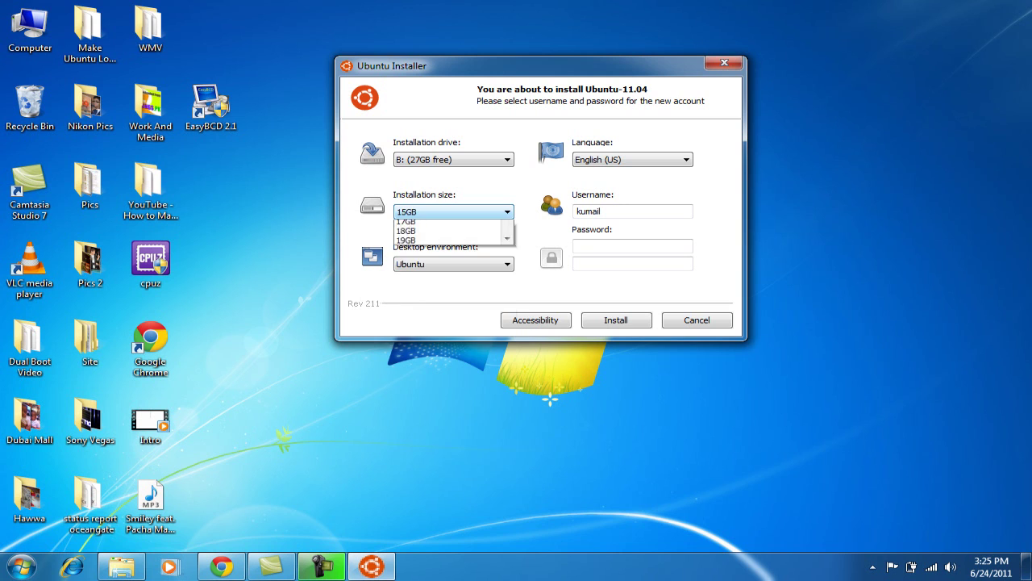
{"action": "scroll", "coordinate": [453, 361], "scroll_direction": "down", "scroll_amount": 3}
{"action": "scroll", "coordinate": [453, 362], "scroll_direction": "up", "scroll_amount": 4}
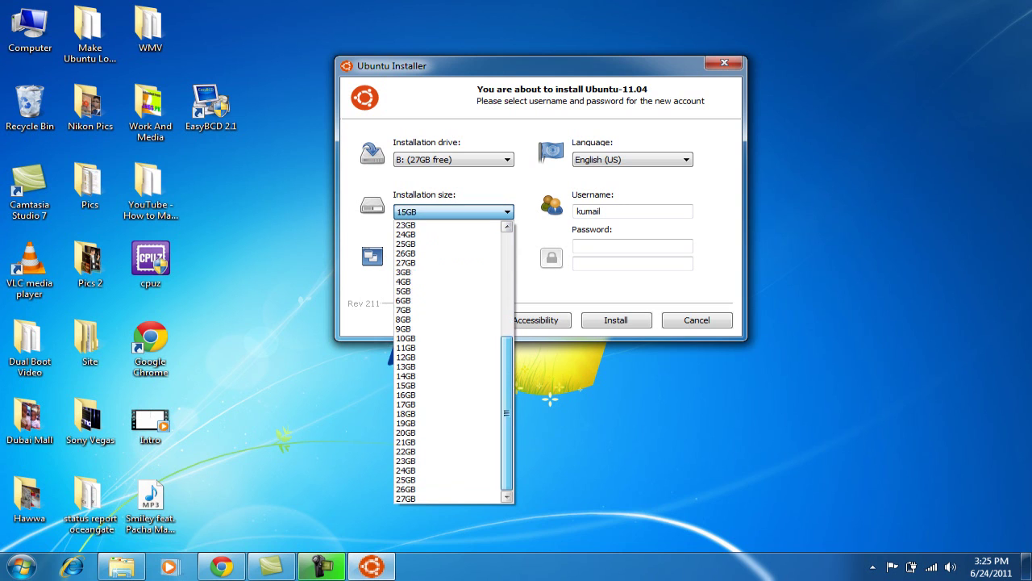
{"action": "key", "text": "Escape"}
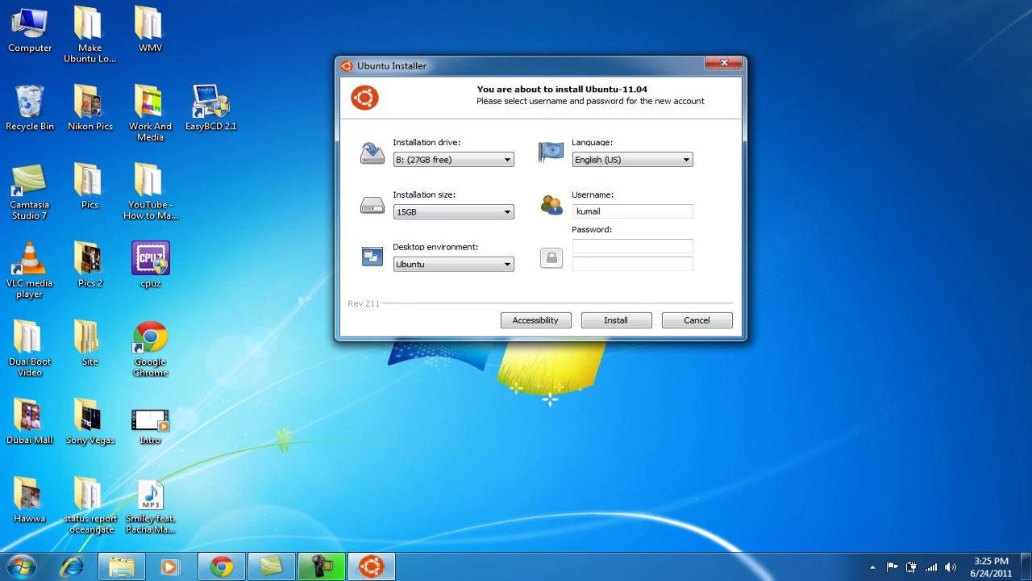
{"action": "key", "text": "alt+Down"}
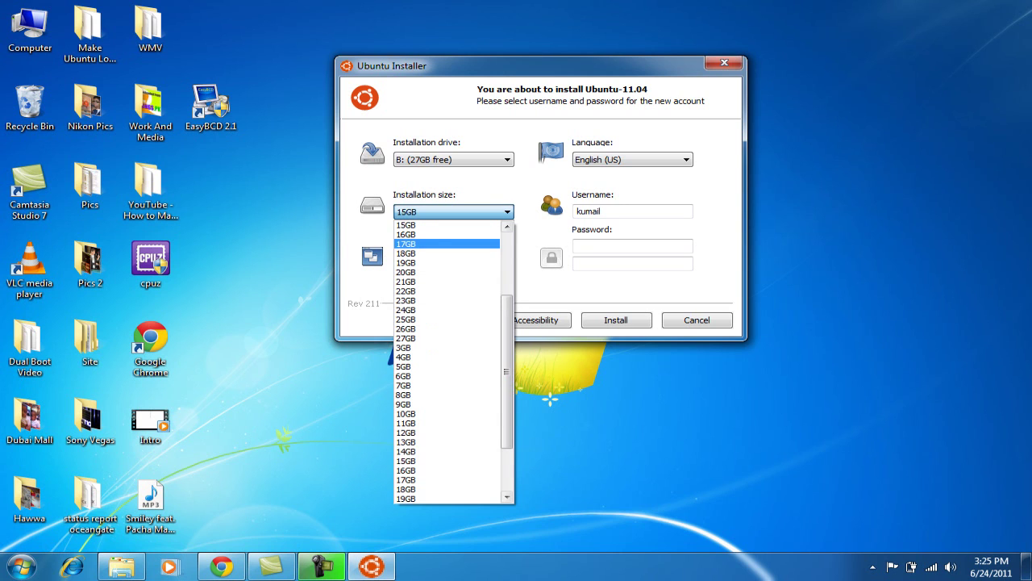
{"action": "scroll", "coordinate": [453, 362], "scroll_direction": "down", "scroll_amount": 2}
{"action": "scroll", "coordinate": [453, 361], "scroll_direction": "up", "scroll_amount": 3}
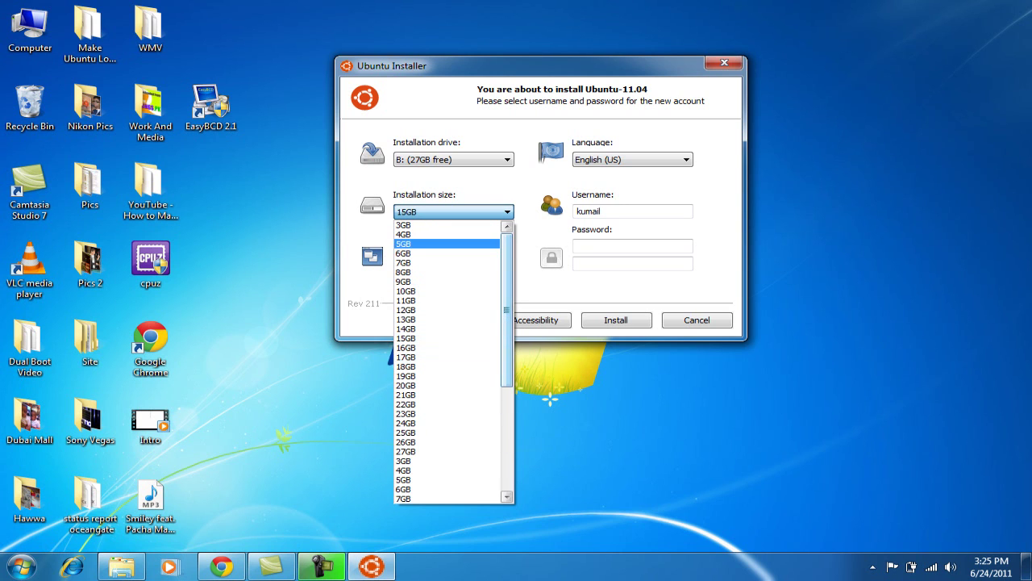
{"action": "key", "text": "Return"}
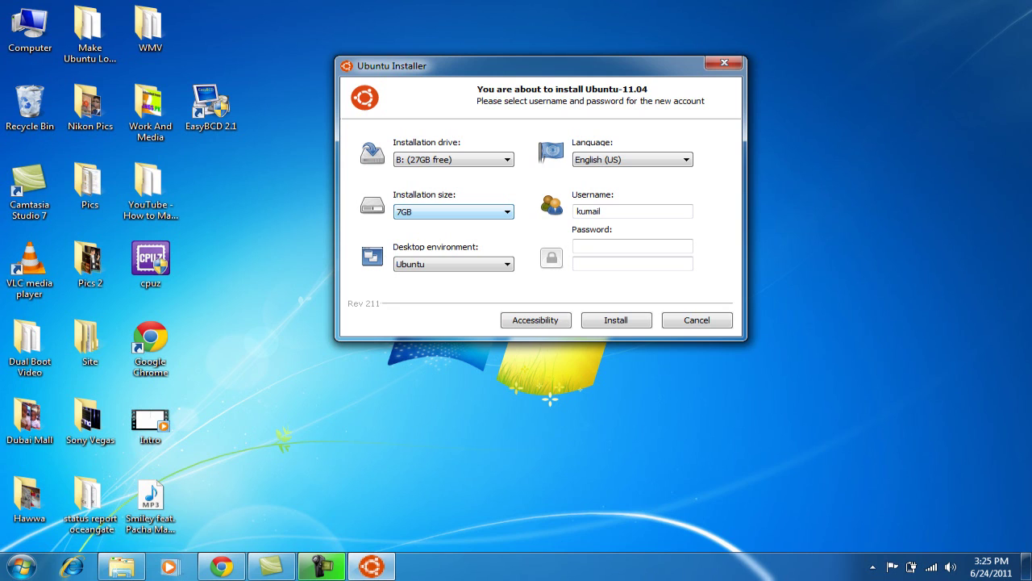
Switch the desktop environment to Ubuntu Netbook and back to Ubuntu
{"action": "key", "text": "Tab"}
{"action": "key", "text": "alt+Down"}
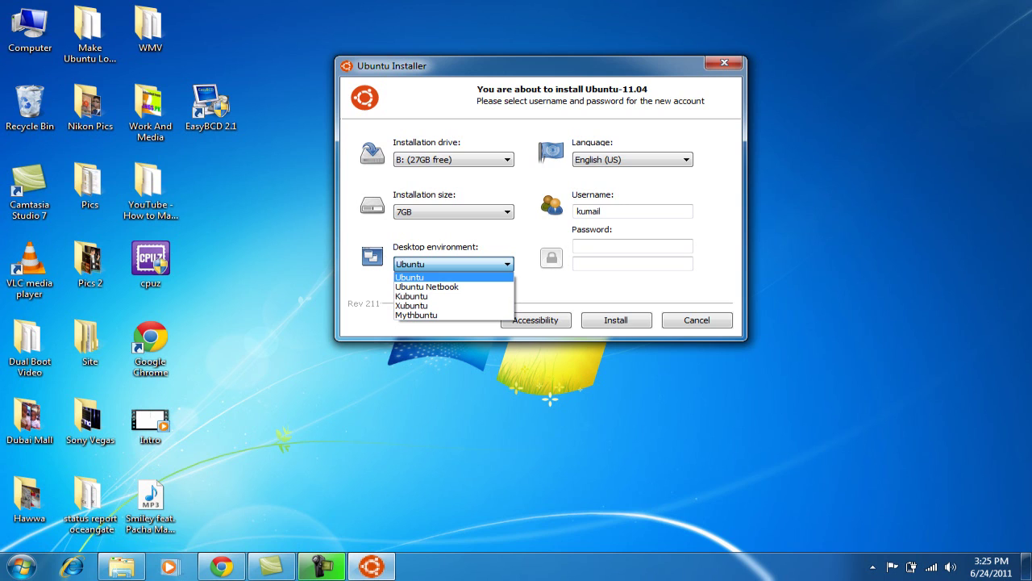
{"action": "key", "text": "Down"}
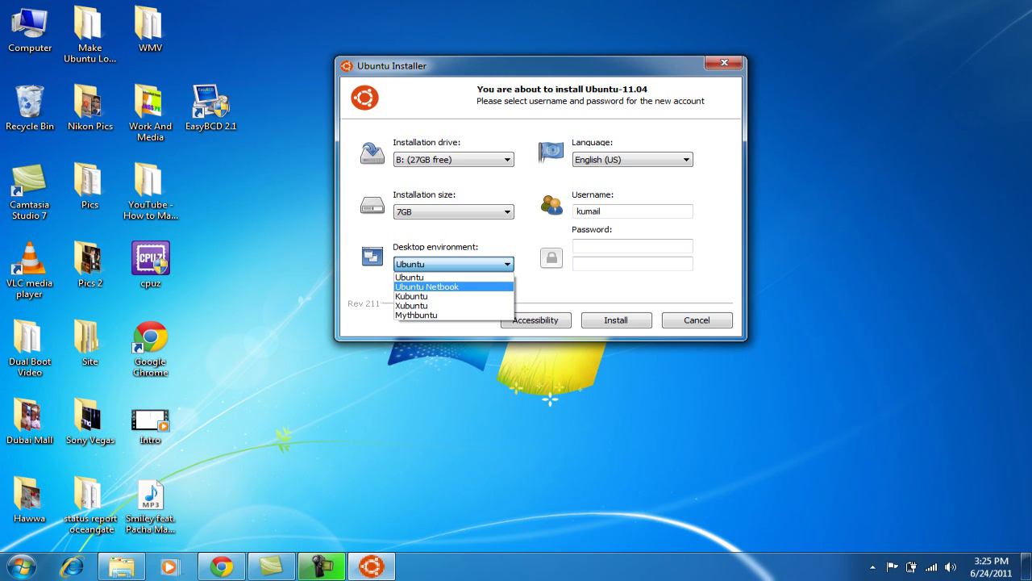
{"action": "key", "text": "Return"}
{"action": "key", "text": "alt+Down"}
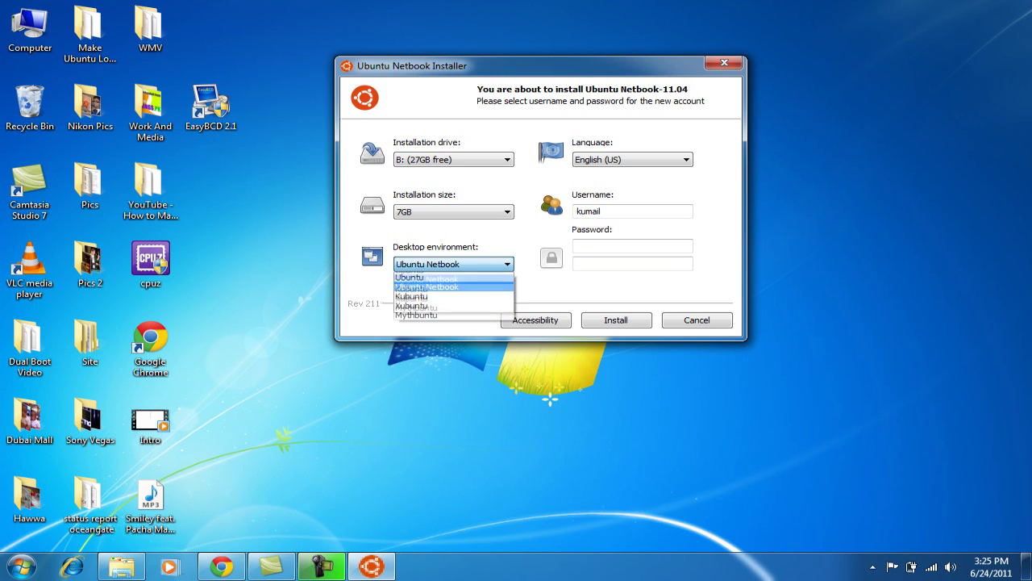
{"action": "key", "text": "Return"}
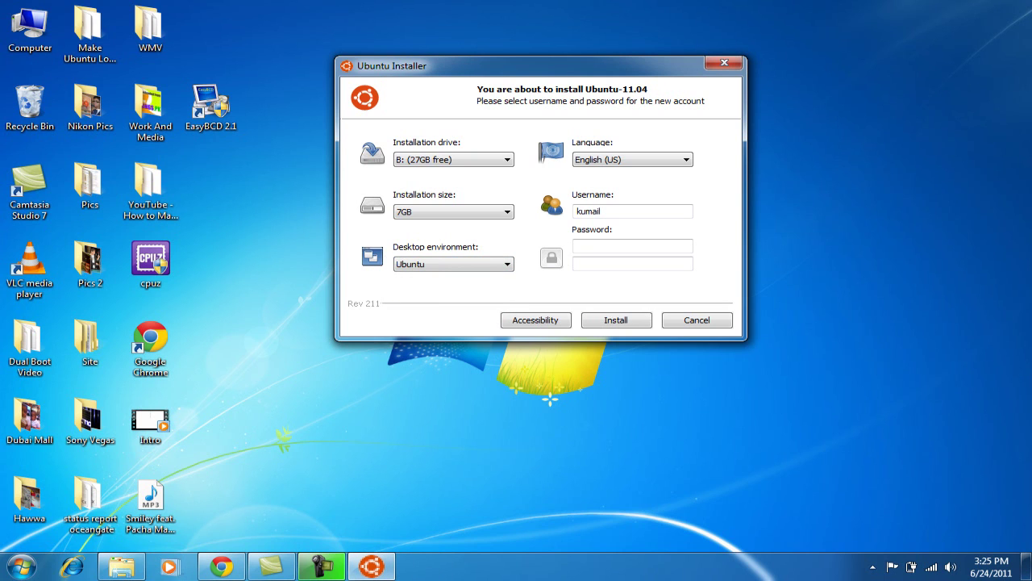
Review the desktop environment and language options, keeping Ubuntu and English (US)
{"action": "key", "text": "alt+Down"}
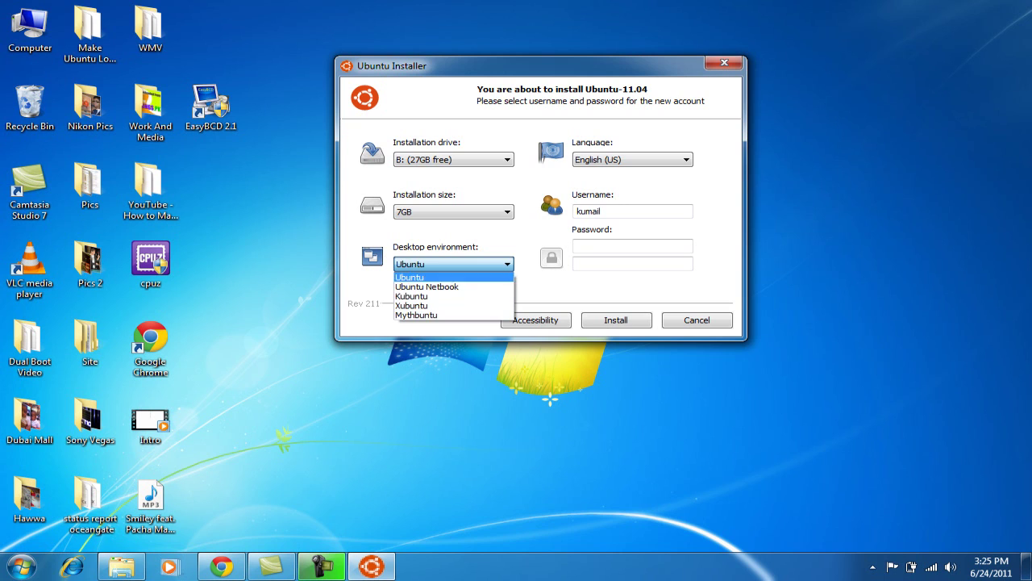
{"action": "key", "text": "Down"}
{"action": "key", "text": "Down"}
{"action": "key", "text": "Down"}
{"action": "key", "text": "Down"}
{"action": "key", "text": "Up"}
{"action": "key", "text": "Up"}
{"action": "key", "text": "Up"}
{"action": "key", "text": "Up"}
{"action": "key", "text": "Return"}
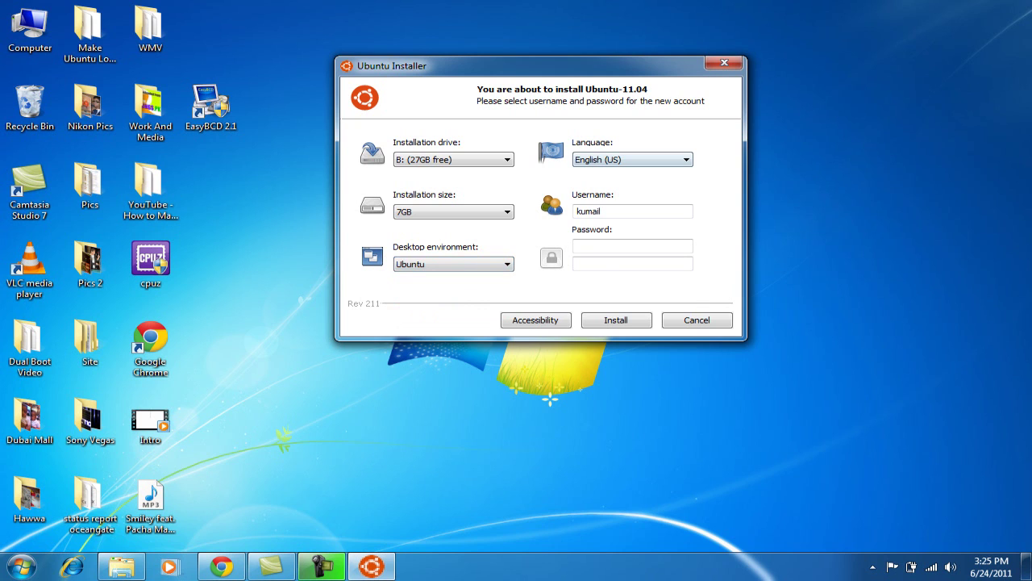
{"action": "key", "text": "alt+Down"}
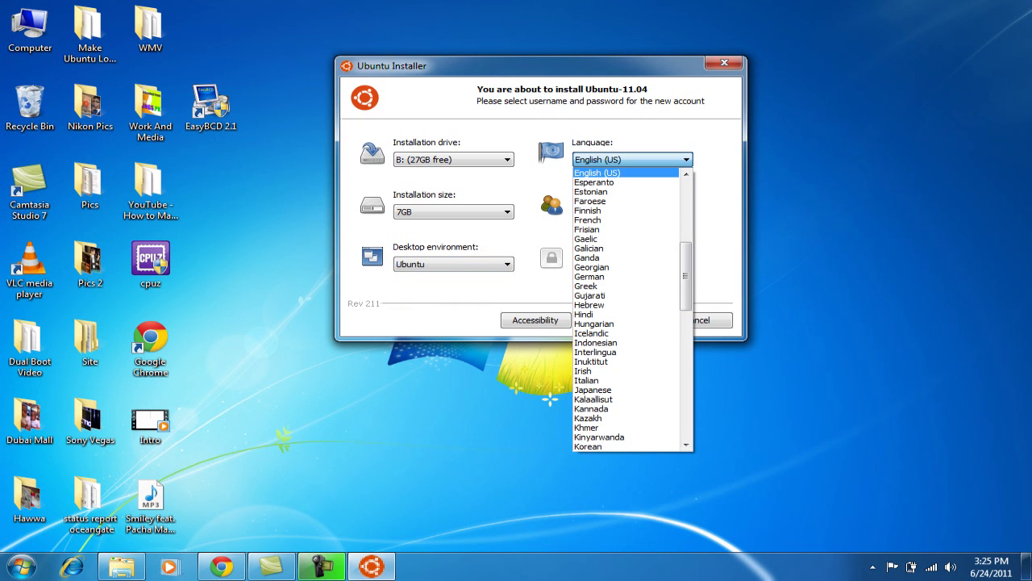
{"action": "key", "text": "Return"}
{"action": "key", "text": "Tab"}
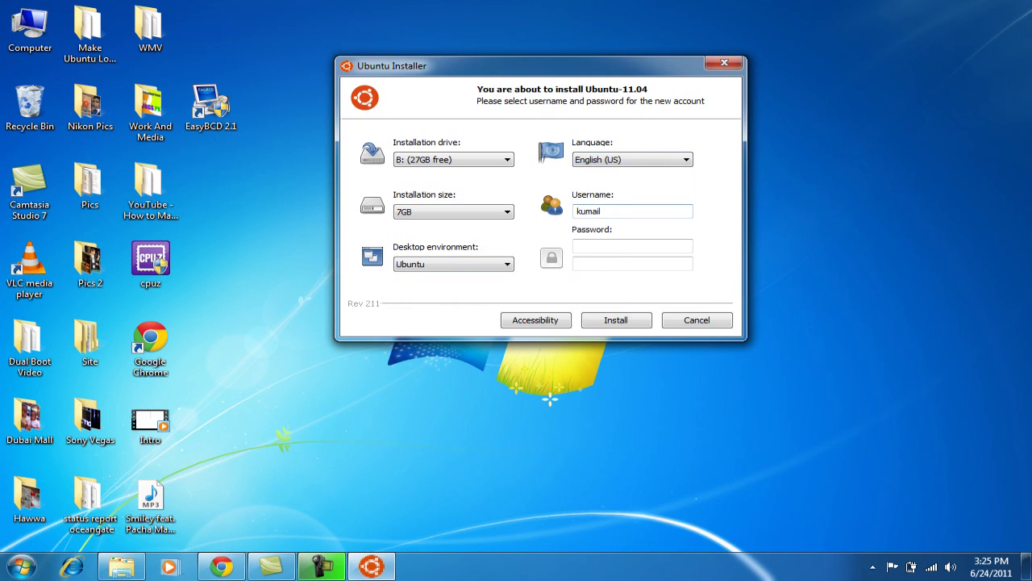
Set the username to TechKMH, fill in both account password fields and try to start the installation
{"action": "key", "text": "ctrl+a"}
{"action": "type", "text": "TechKMH"}
{"action": "left_click", "coordinate": [632, 246]}
{"action": "type", "text": "******"}
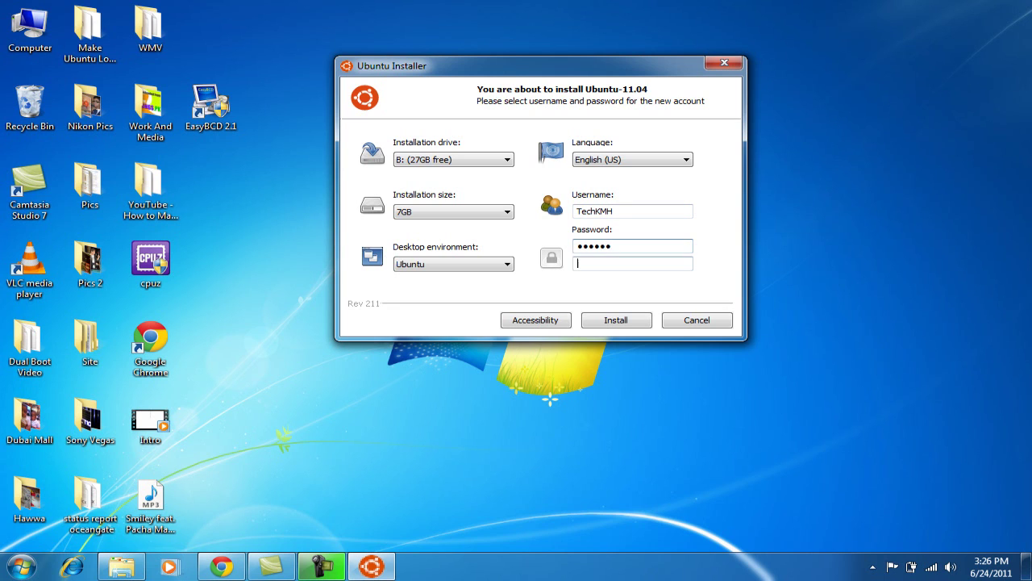
{"action": "type", "text": "******"}
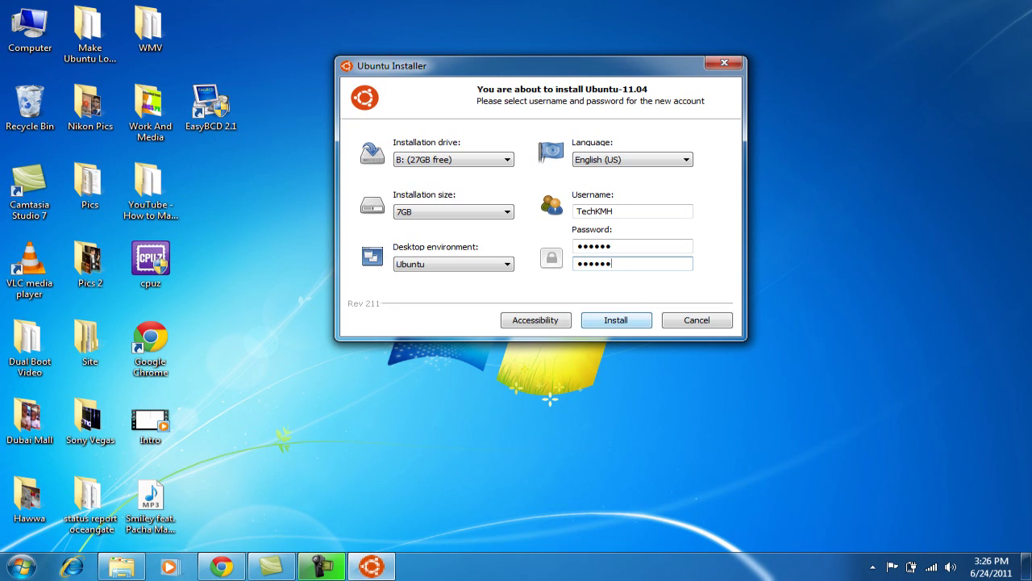
{"action": "key", "text": "Return"}
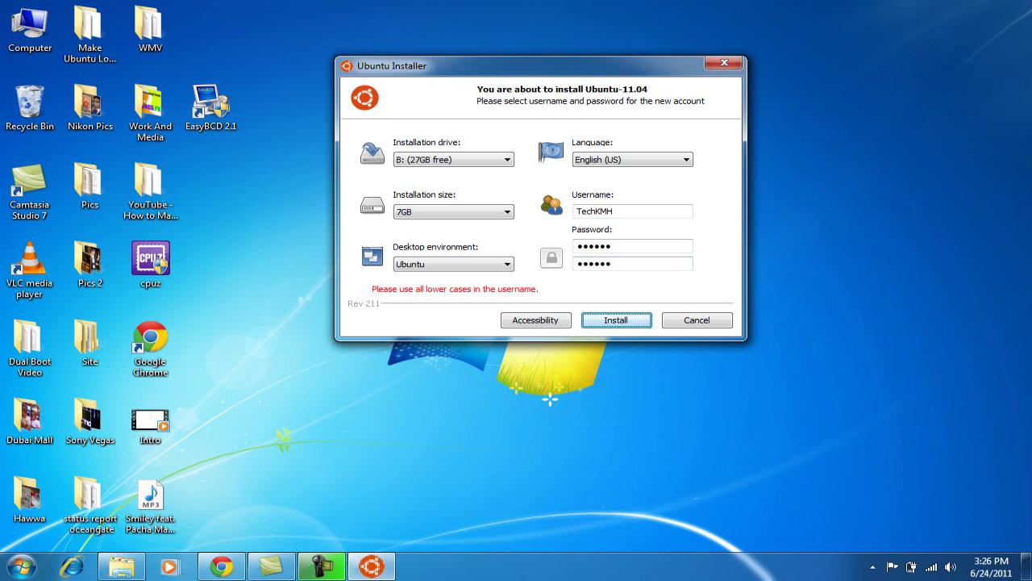
Change the username to techkmh, start the installation and allow pyrun through Windows Firewall on private networks
{"action": "double_click", "coordinate": [594, 210]}
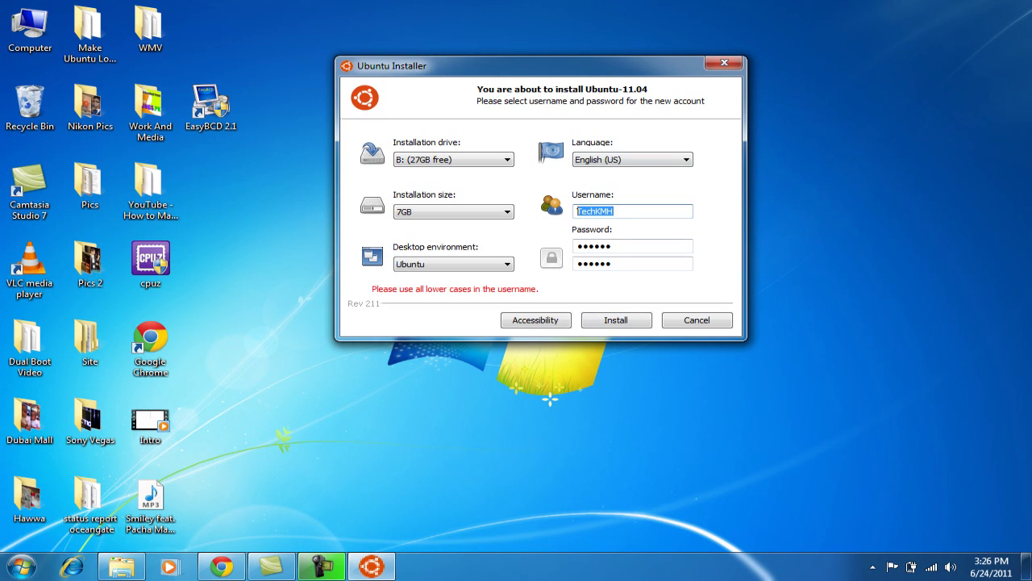
{"action": "type", "text": "techkmh"}
{"action": "key", "text": "Return"}
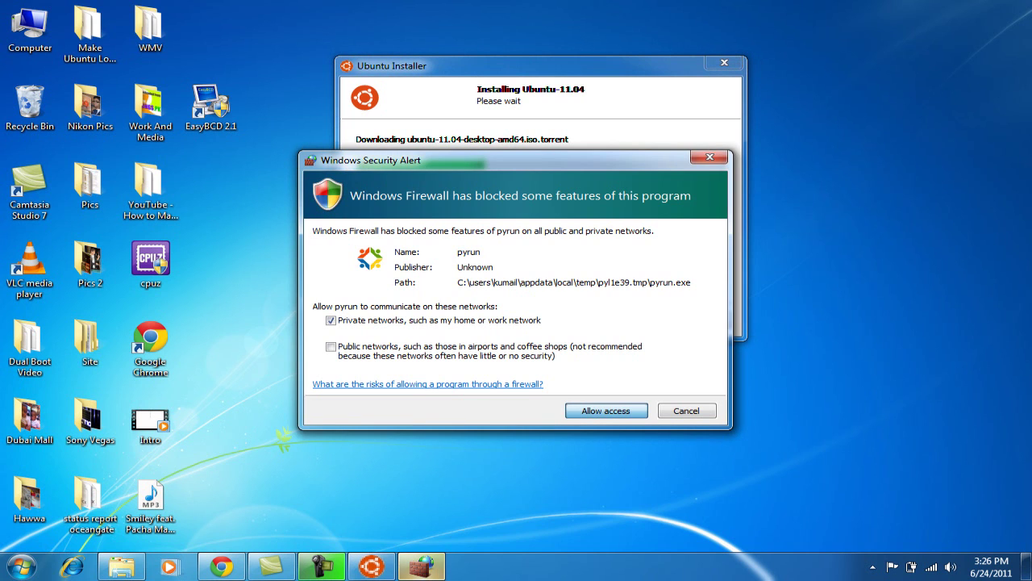
{"action": "key", "text": "Return"}
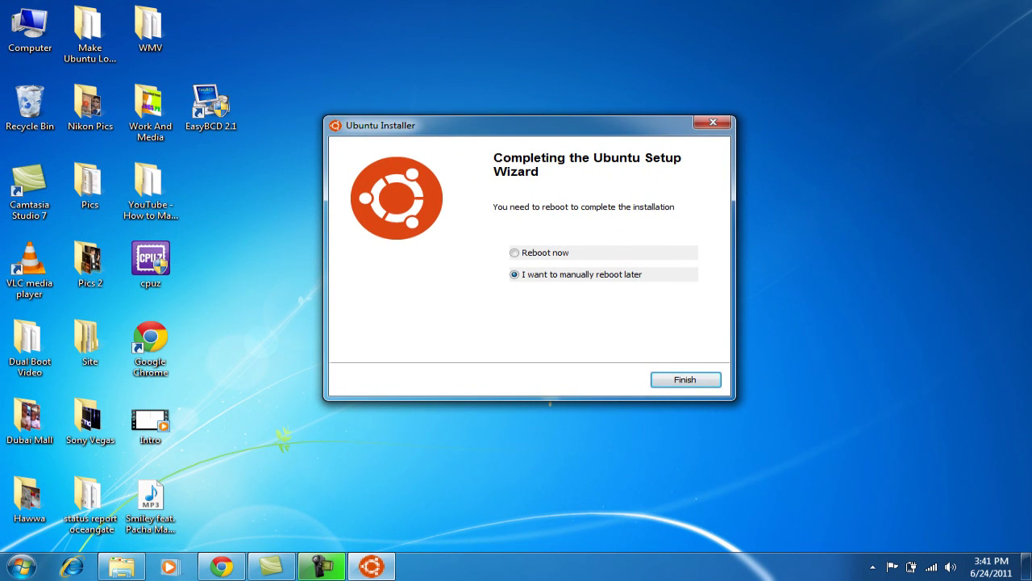
{"action": "left_click_drag", "start_coordinate": [549, 402], "coordinate": [550, 399]}
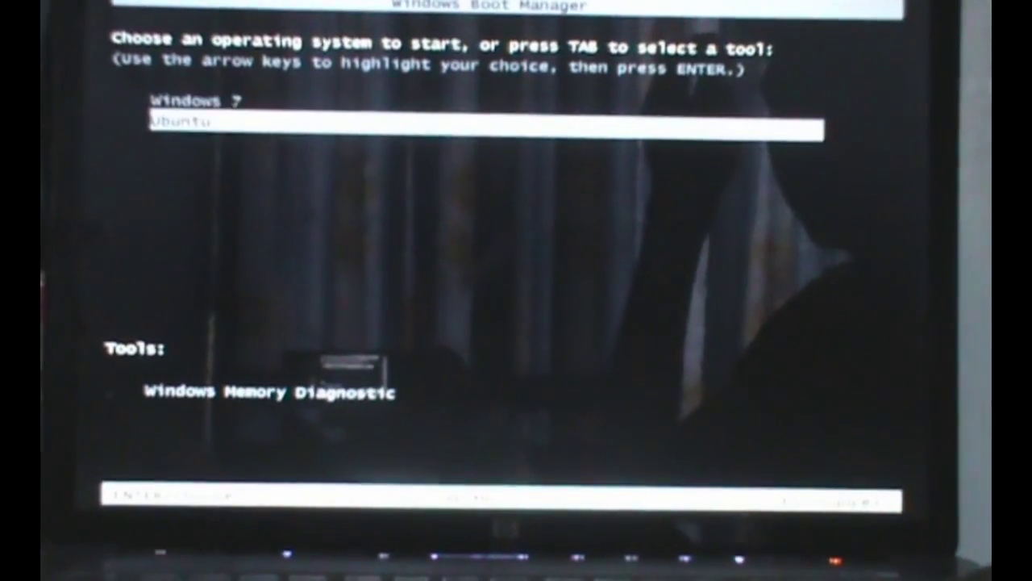
Choose Ubuntu instead of Windows 7 in the Windows Boot Manager and boot it to complete the installation
{"action": "key", "text": "Up"}
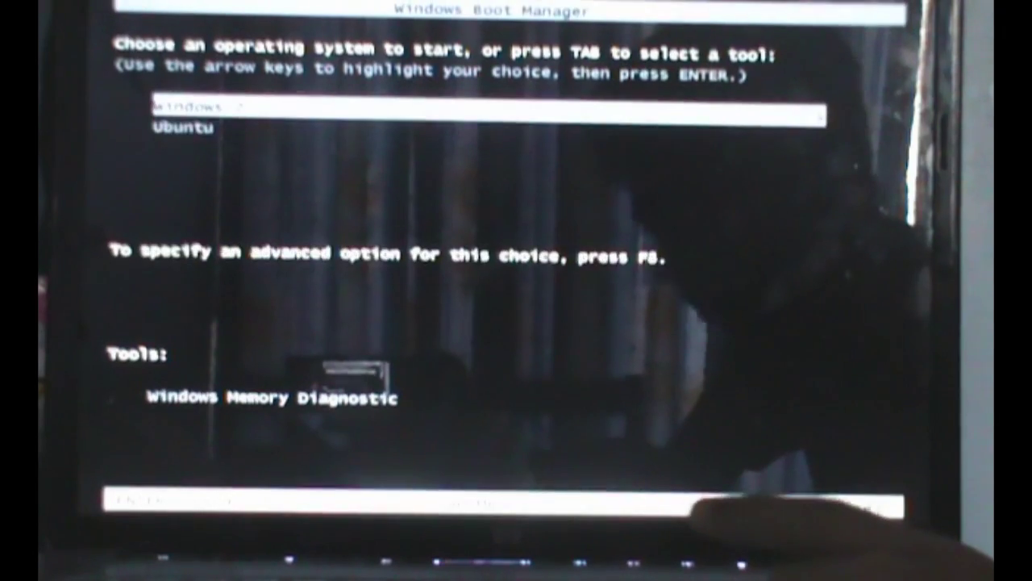
{"action": "key", "text": "Down"}
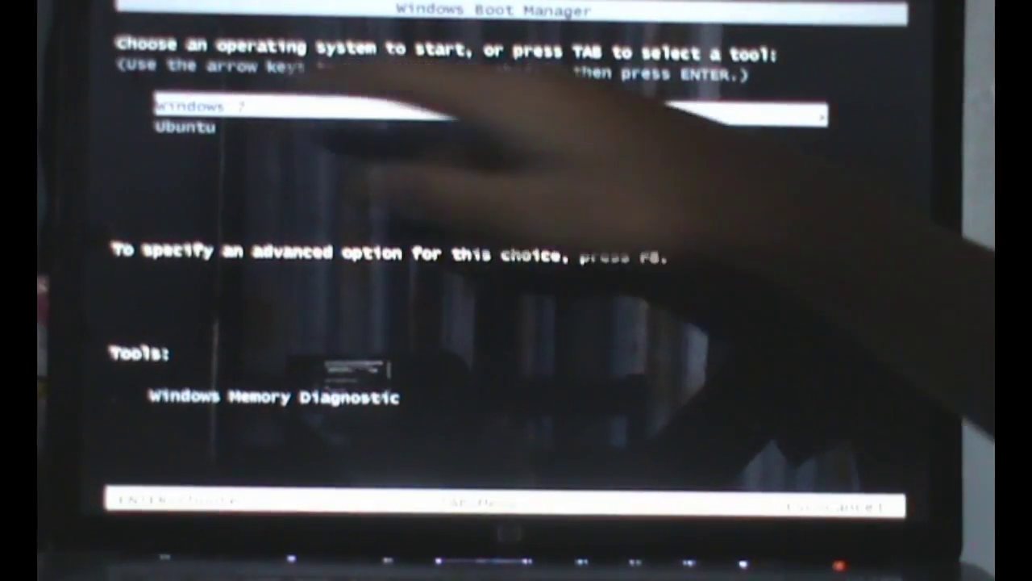
{"action": "key", "text": "Down"}
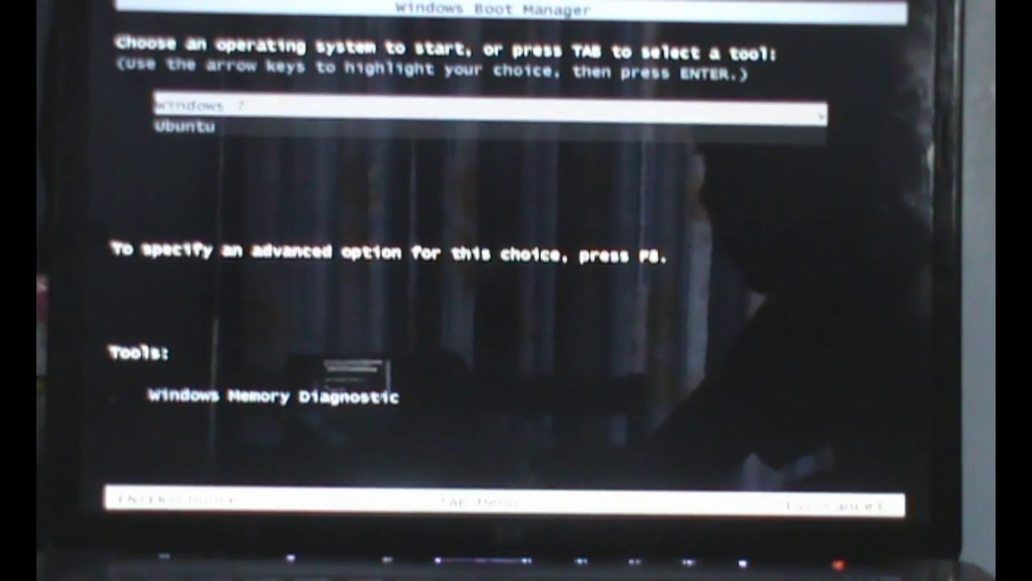
{"action": "key", "text": "Down"}
{"action": "key", "text": "Up"}
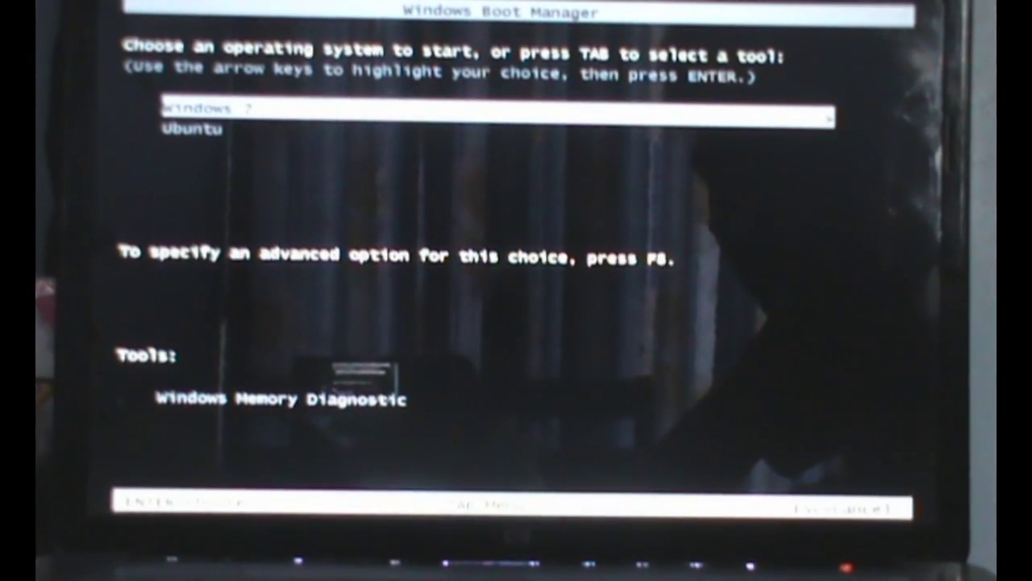
{"action": "key", "text": "Down"}
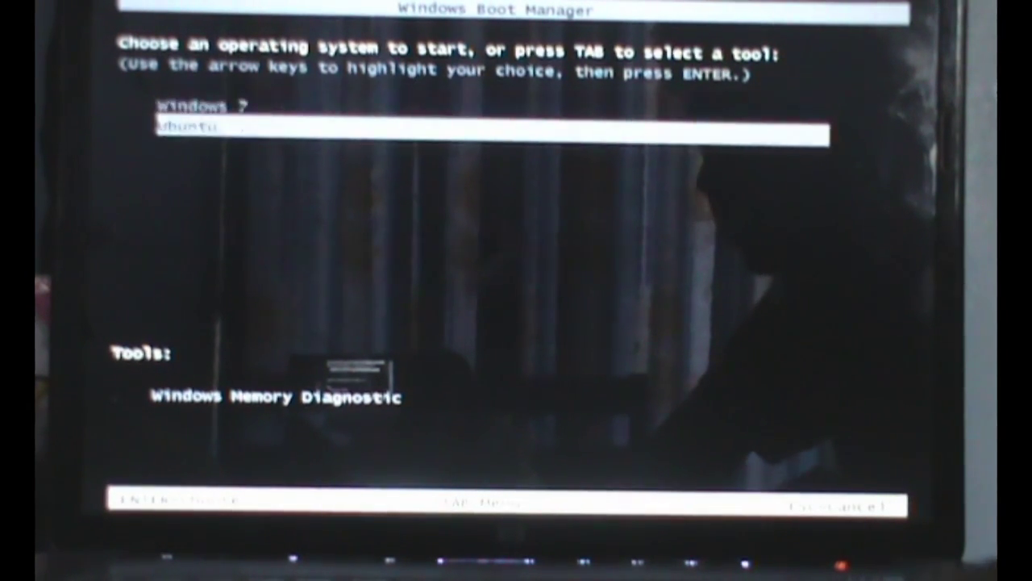
{"action": "key", "text": "Up"}
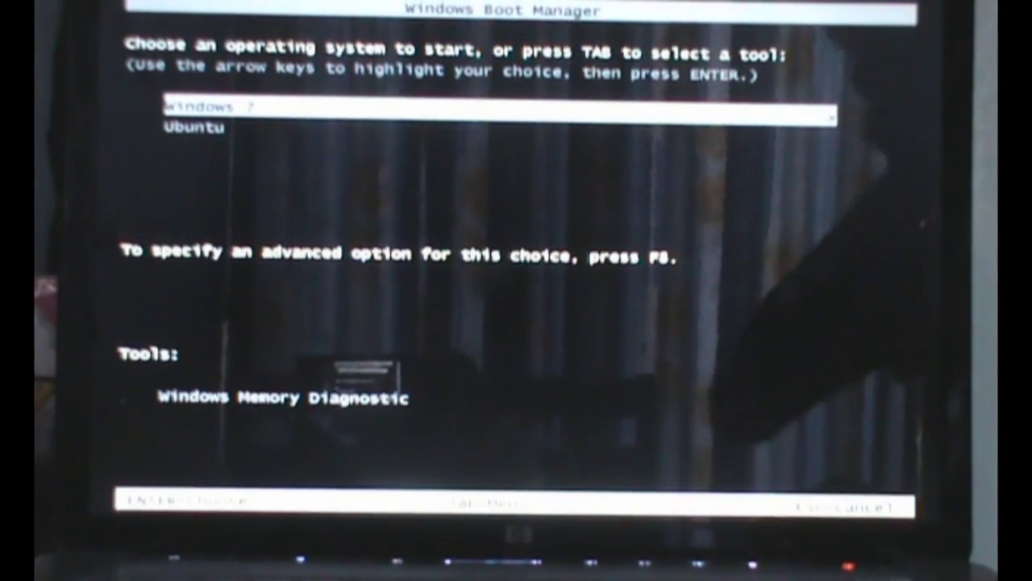
{"action": "key", "text": "Down"}
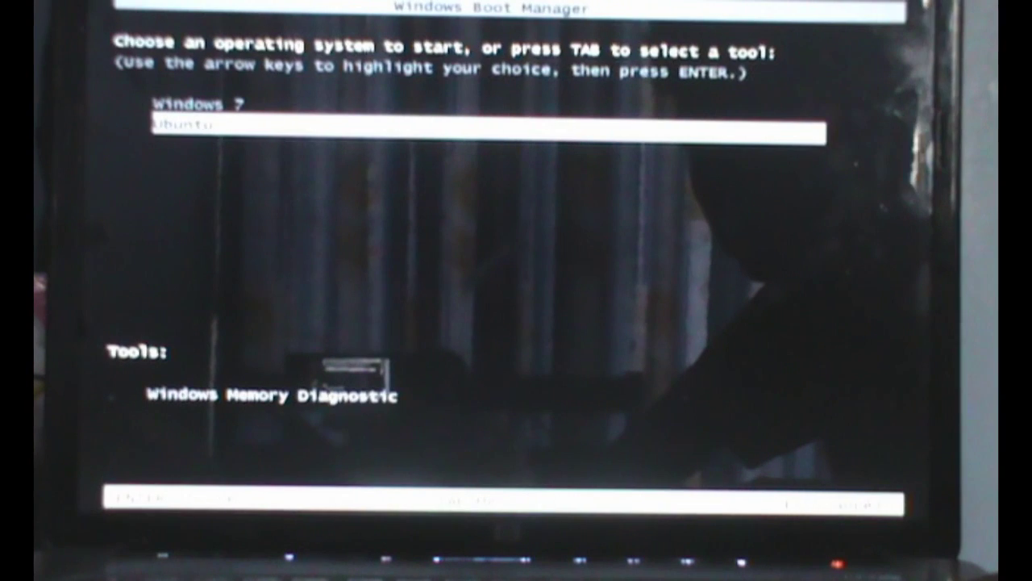
{"action": "key", "text": "Return"}
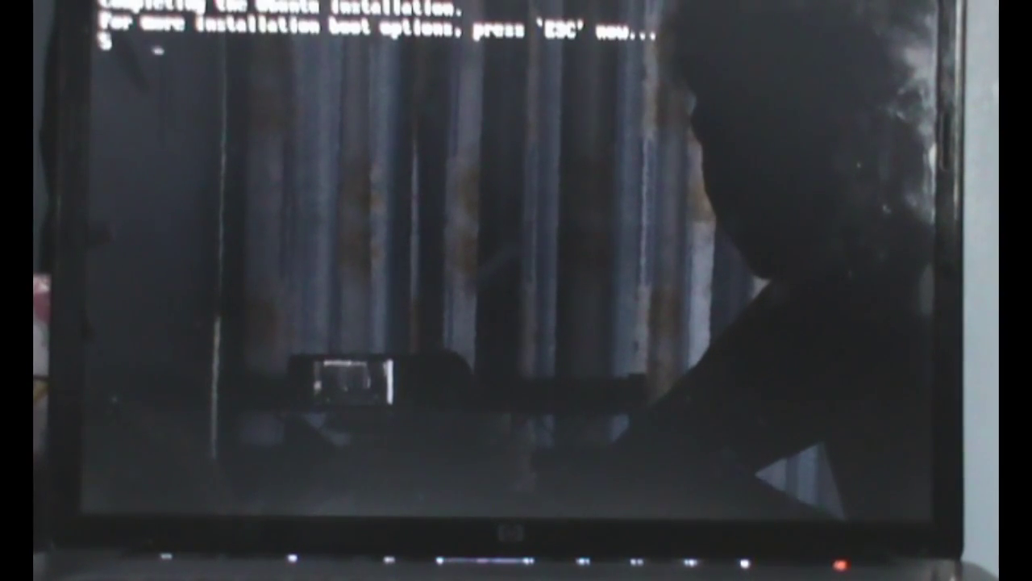